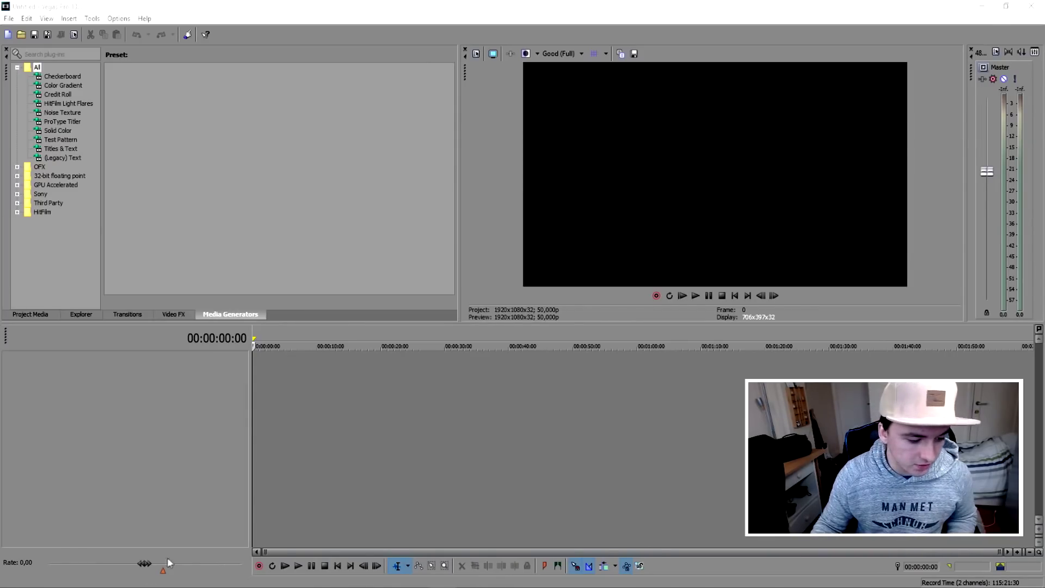
# In Chrome, run a Google Images search for 'rainbow colors'.
pyautogui.click(158, 544)
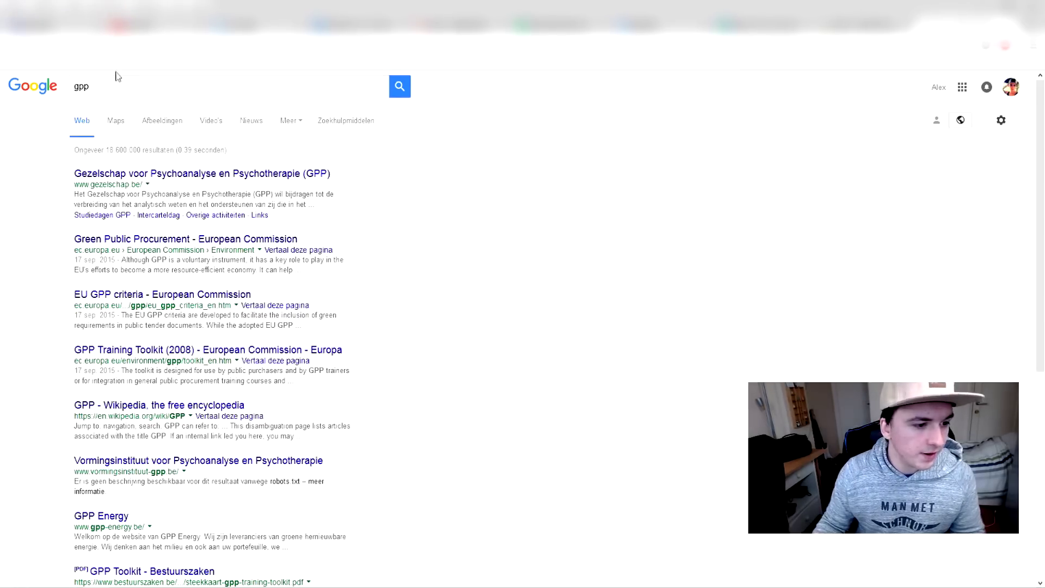
pyautogui.click(117, 76)
pyautogui.hotkey('ctrl', 'a')
pyautogui.write('rainbow')
pyautogui.press('Return')
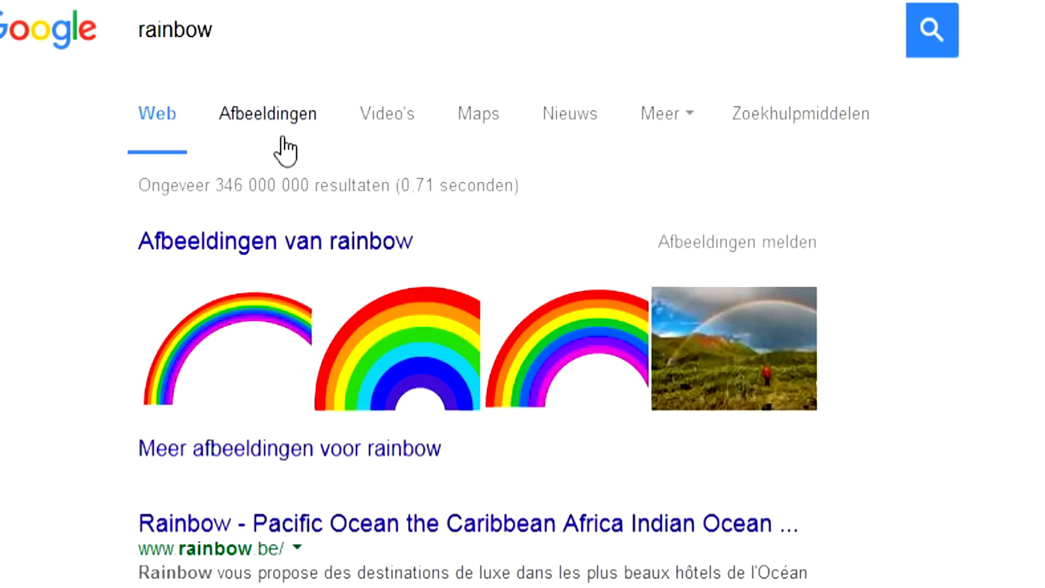
pyautogui.click(282, 139)
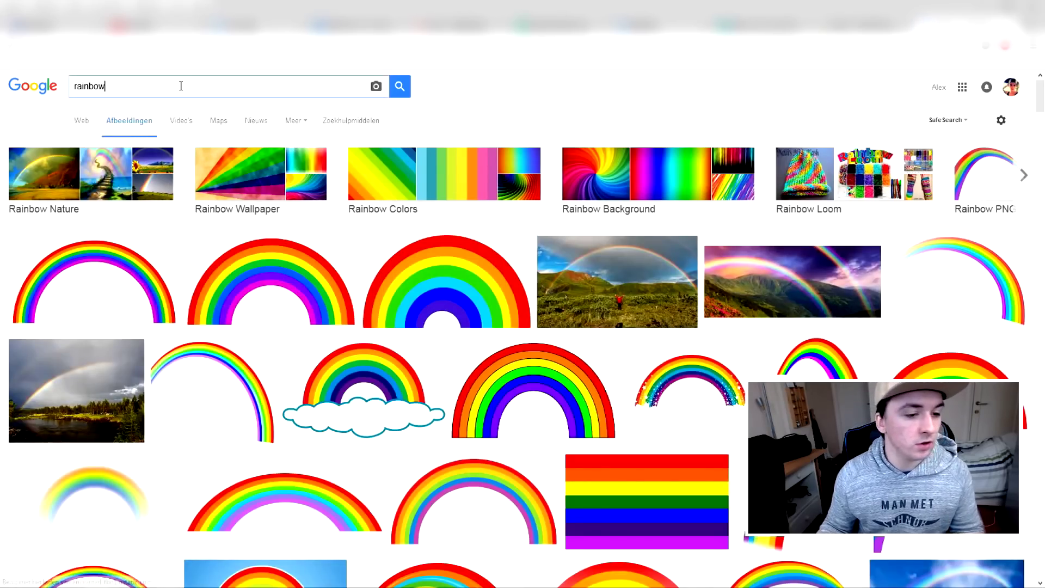
pyautogui.write('colors')
pyautogui.press('Return')
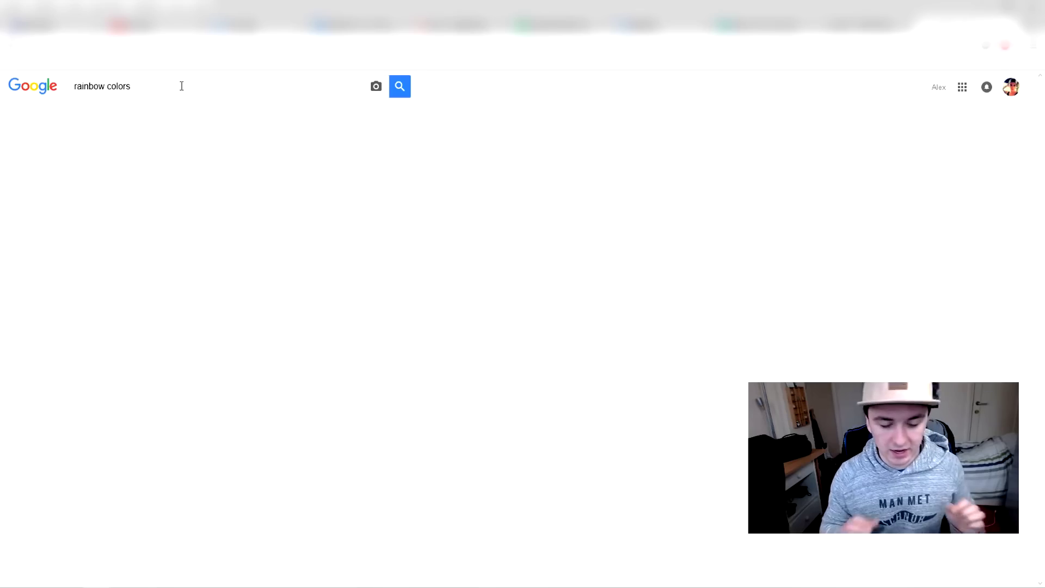
# Open the eight-colour rainbow stripes image in a large preview, then return to Vegas Pro.
pyautogui.scroll(-3, 479, 223)
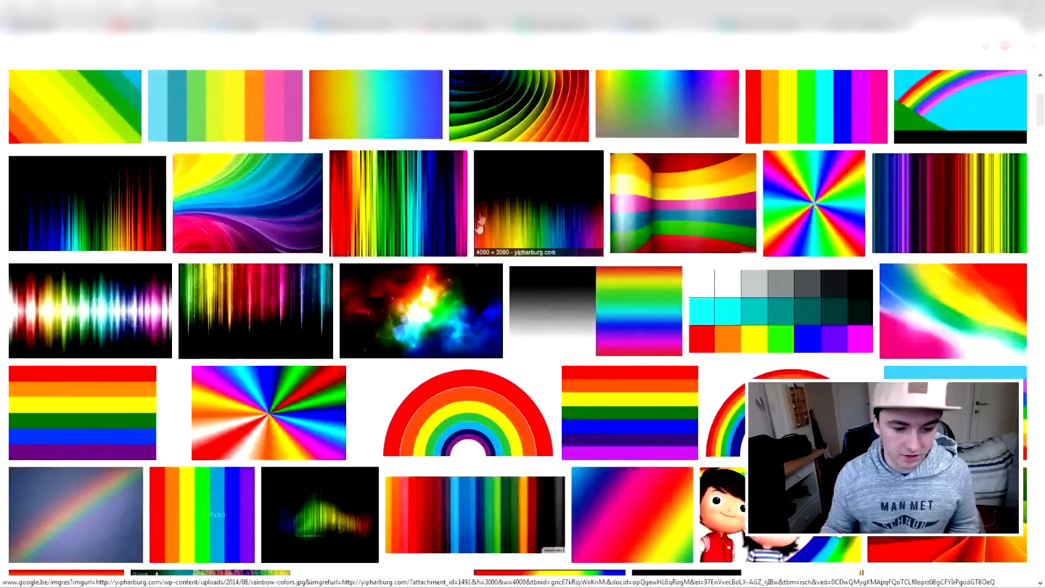
pyautogui.scroll(-5, 479, 223)
pyautogui.scroll(3, 604, 232)
pyautogui.scroll(-3, 427, 344)
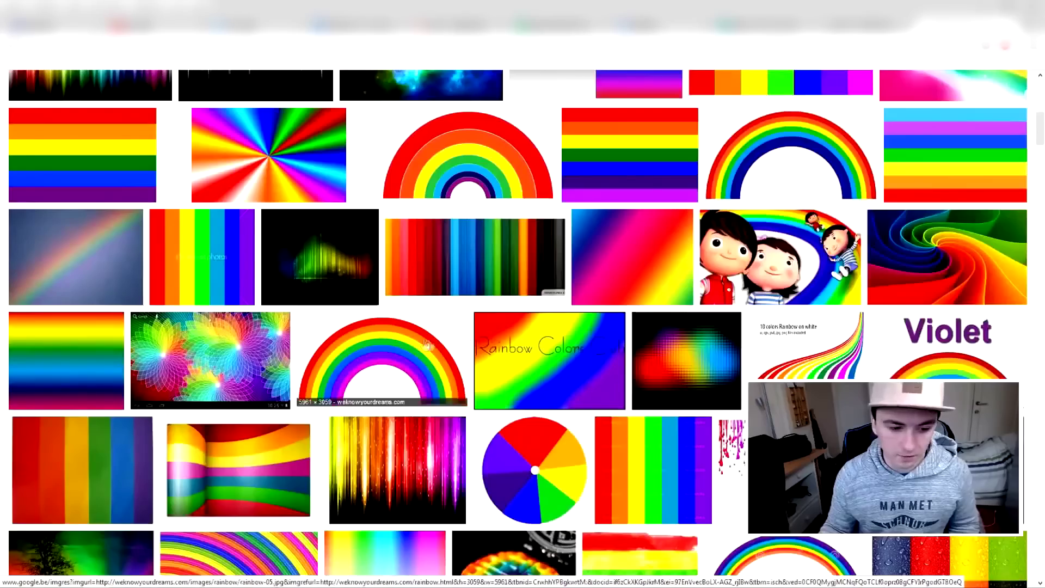
pyautogui.scroll(-10, 427, 344)
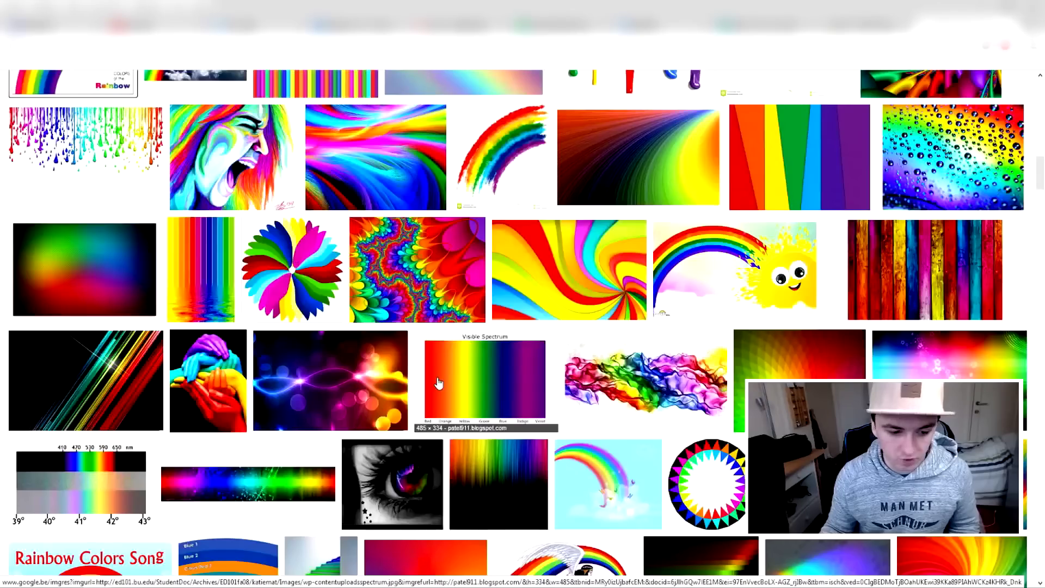
pyautogui.scroll(15, 439, 382)
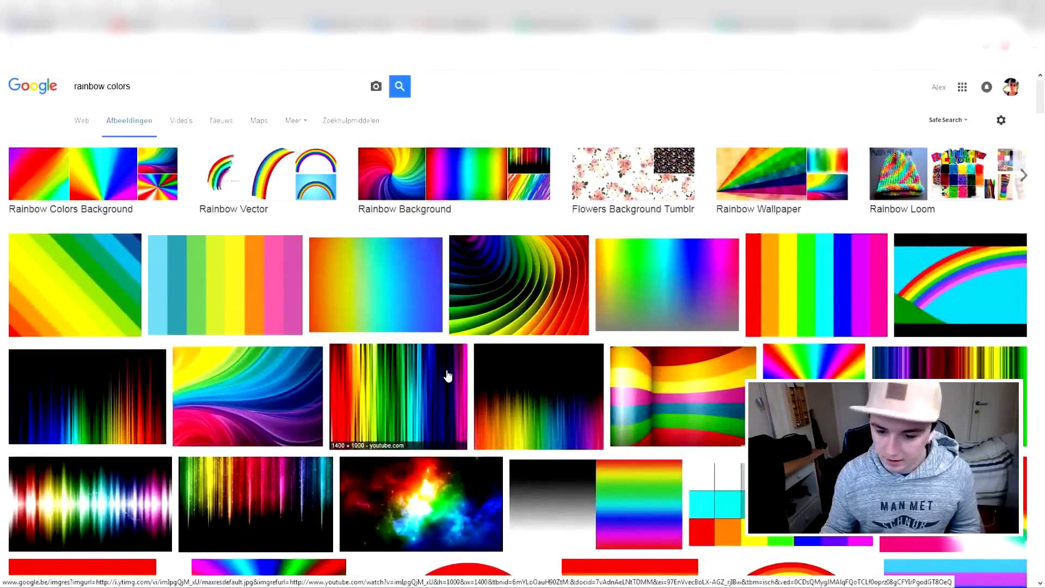
pyautogui.click(811, 271)
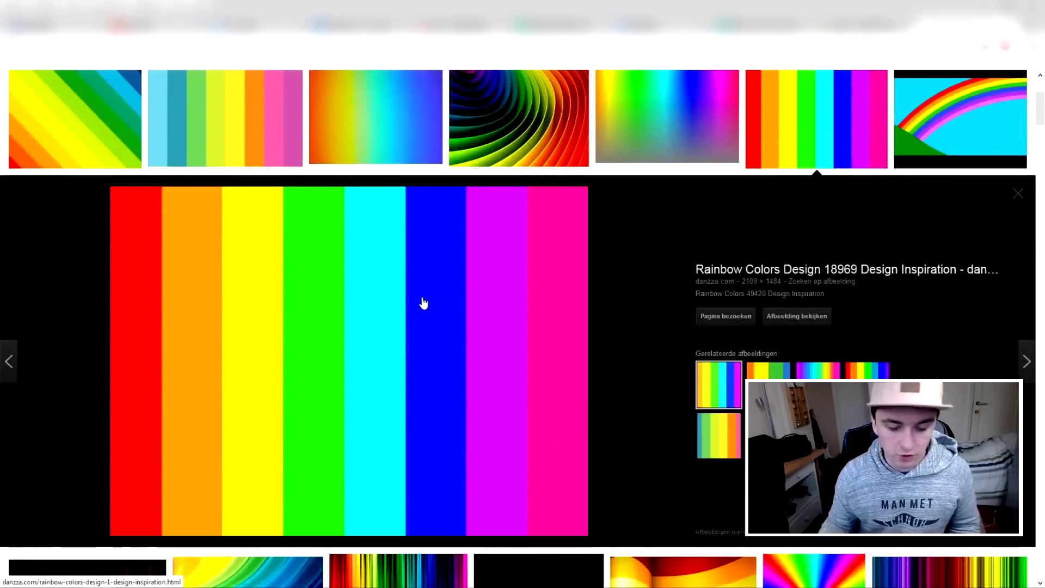
pyautogui.moveTo(176, 587)
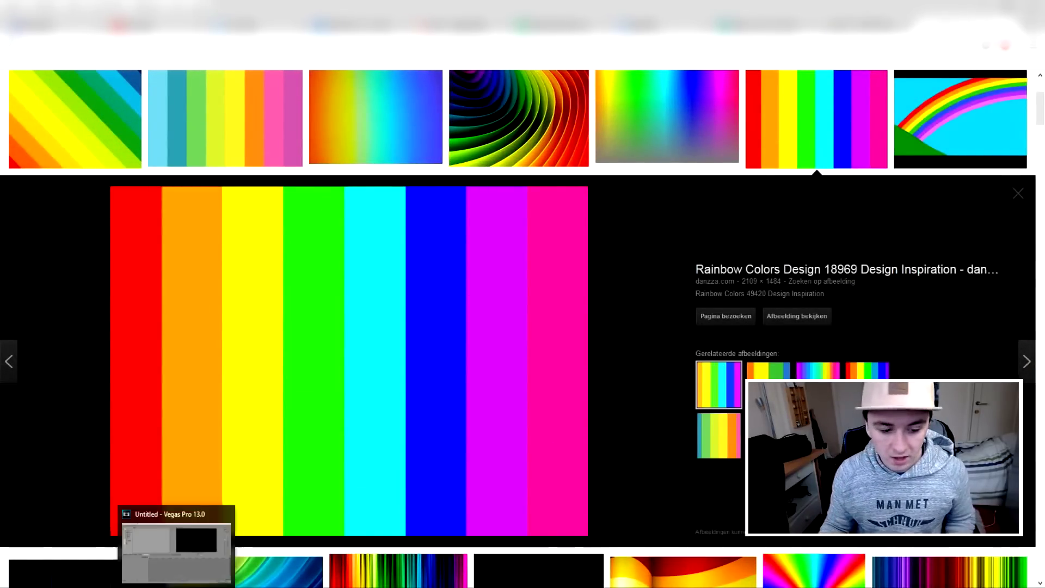
pyautogui.click(182, 553)
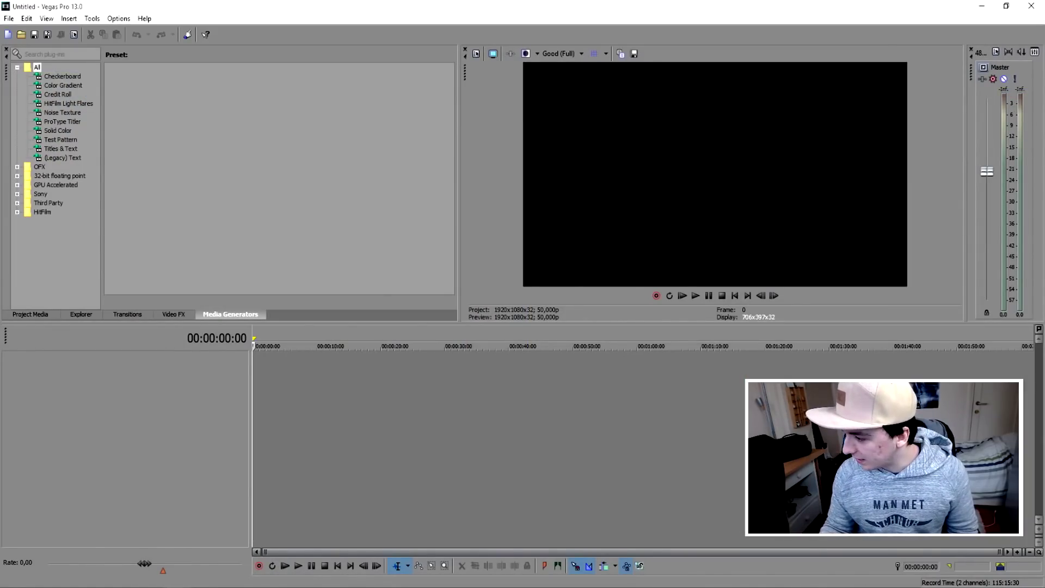
# Paste the rainbow image onto a video track and loop it out to about 1:09.
pyautogui.hotkey('ctrl', 'v')
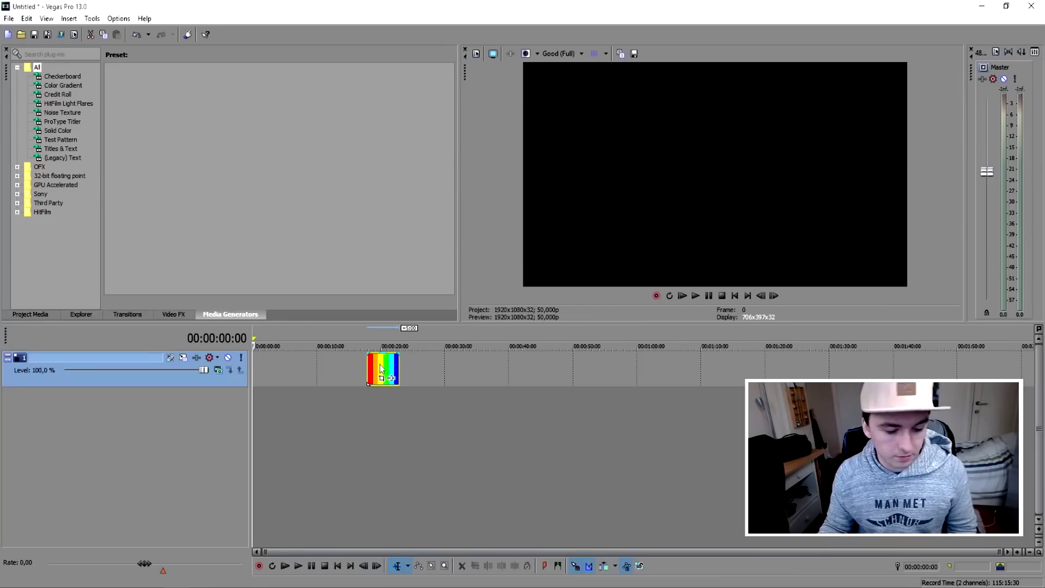
pyautogui.moveTo(380, 369); pyautogui.dragTo(726, 364)
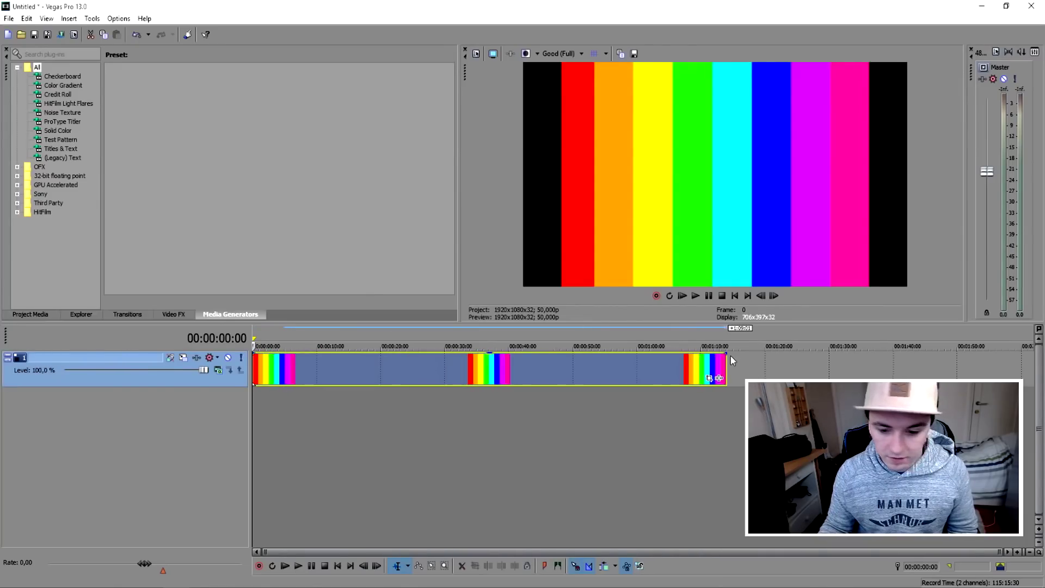
pyautogui.click(397, 412)
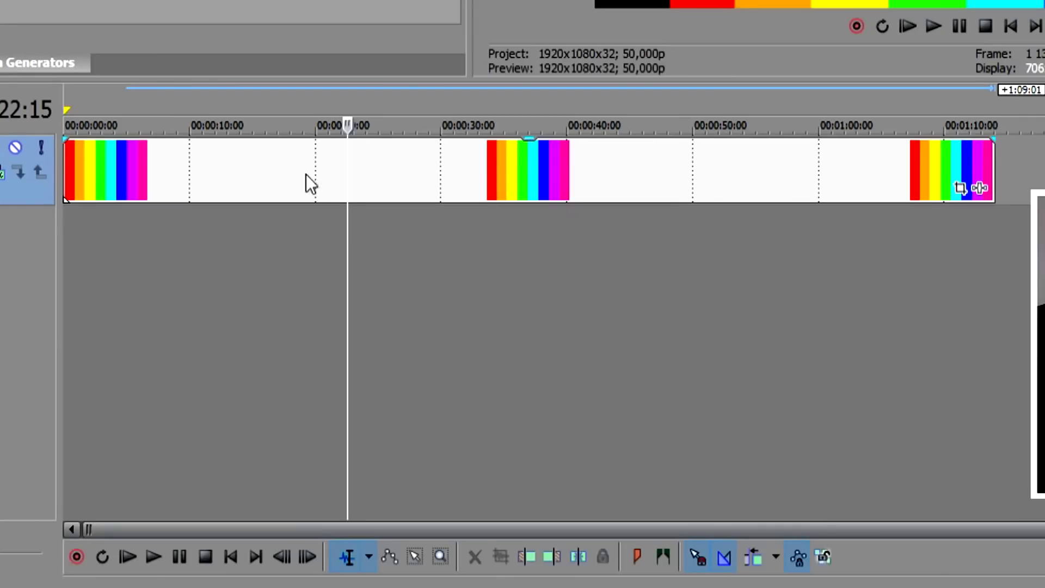
# Turn off Maintain aspect ratio in the clip's properties so the rainbow fills the frame.
pyautogui.rightClick(376, 371)
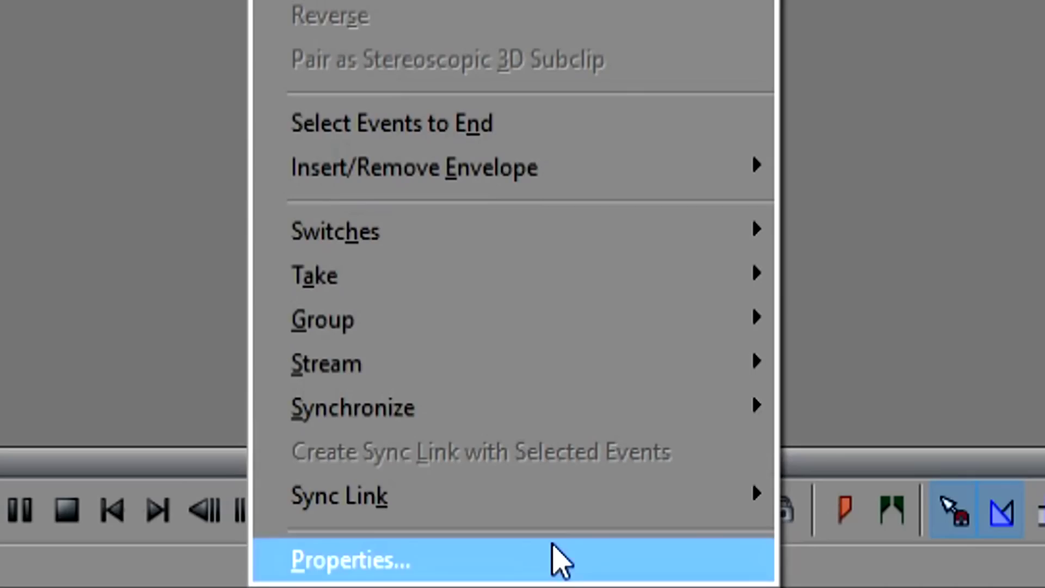
pyautogui.click(475, 582)
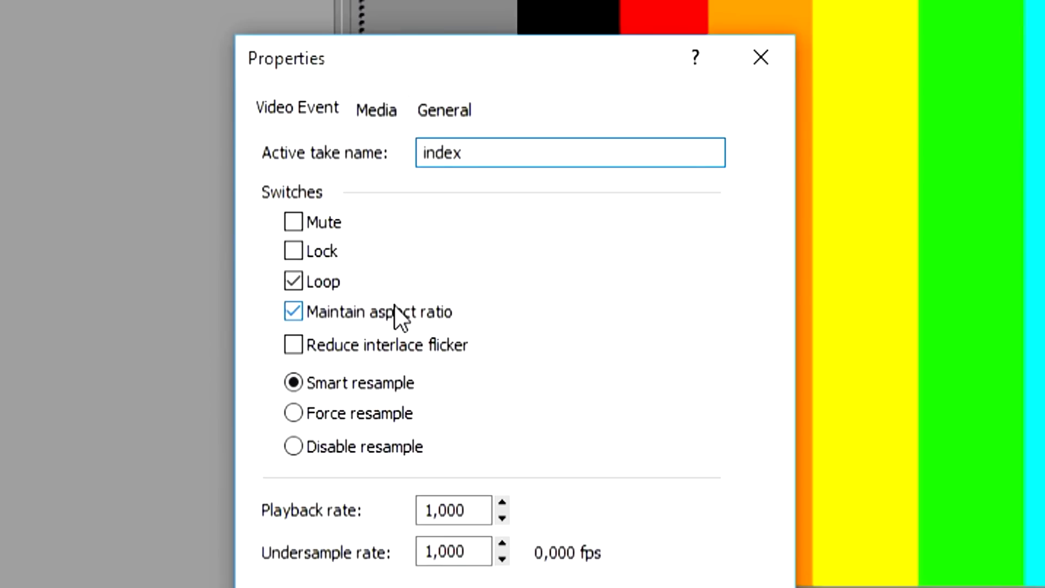
pyautogui.click(477, 186)
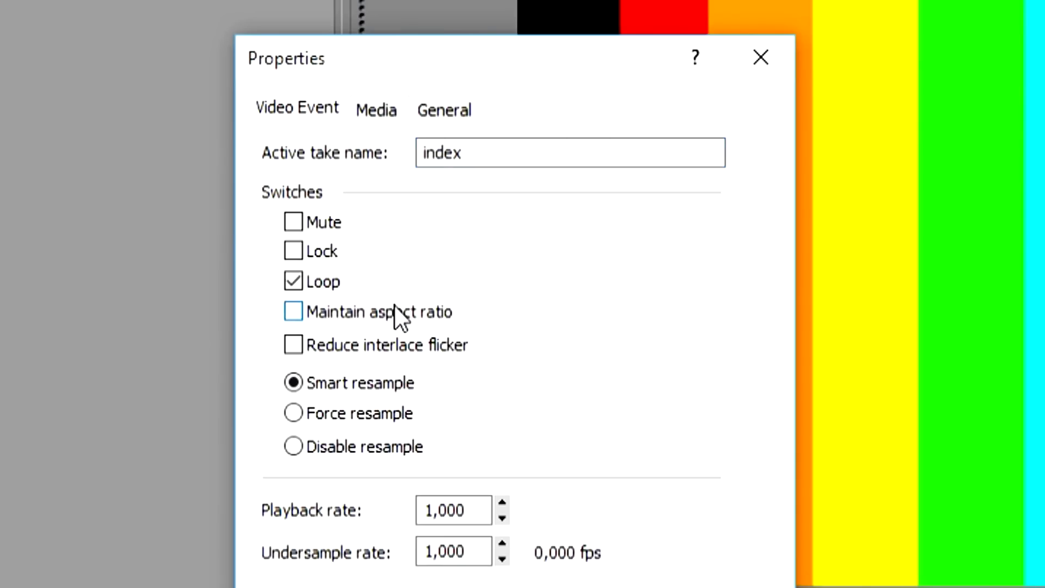
pyautogui.click(552, 408)
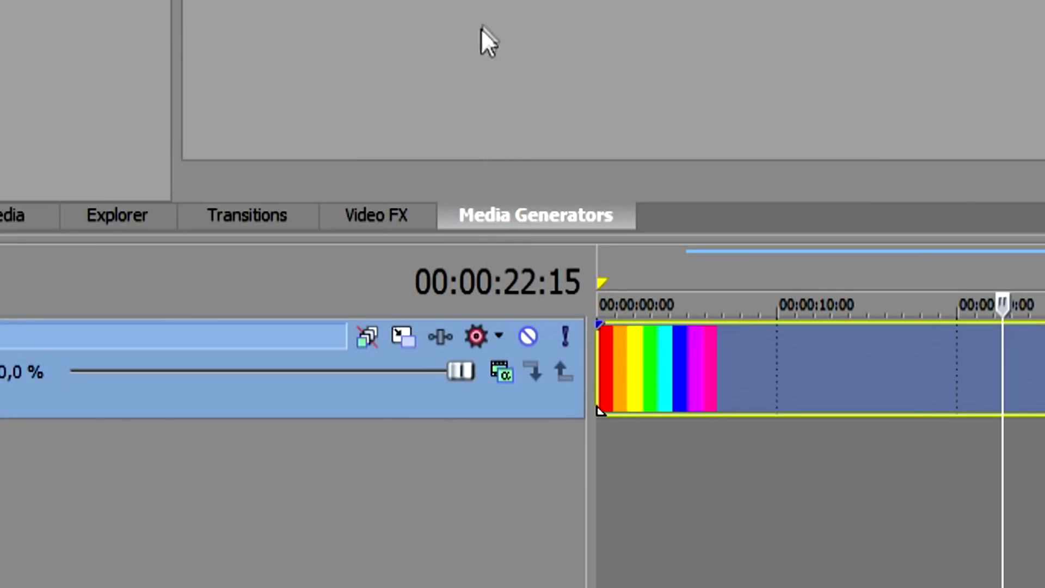
pyautogui.click(61, 148)
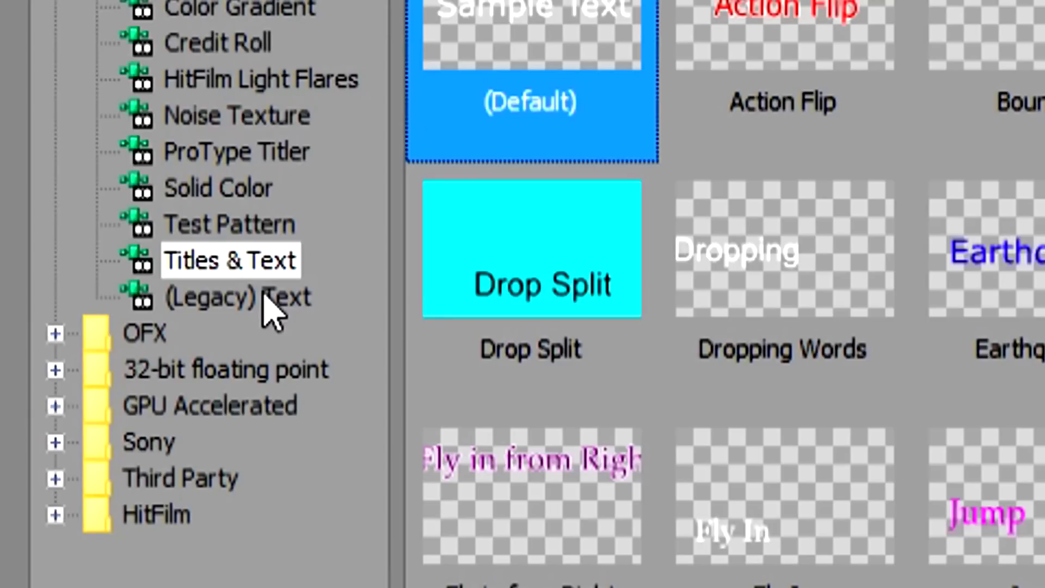
# Place a (Legacy) Transparent Text title above the rainbow clip, spanning it, and open its generator settings.
pyautogui.click(139, 304)
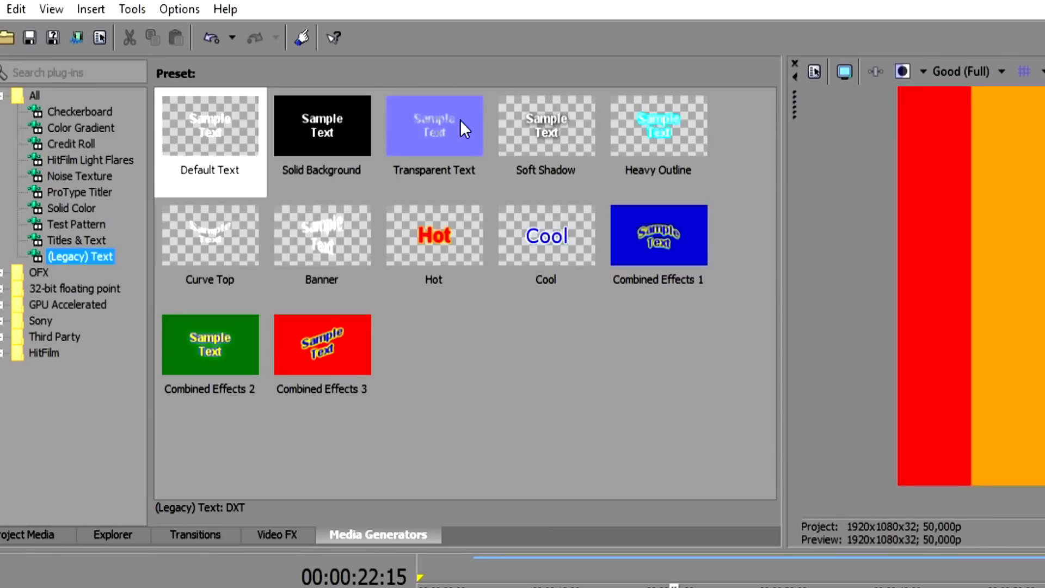
pyautogui.click(271, 113)
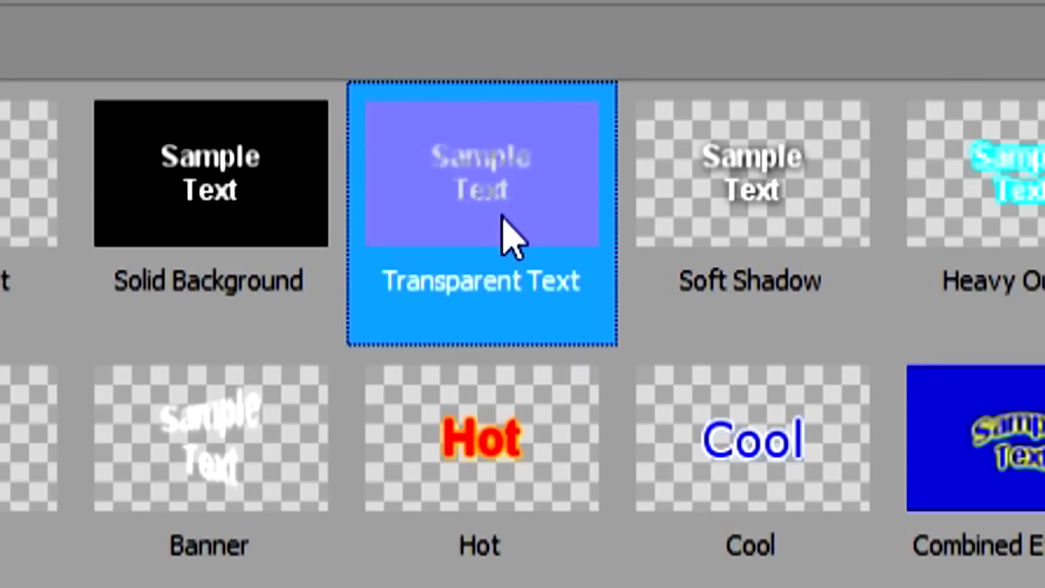
pyautogui.moveTo(511, 236); pyautogui.dragTo(726, 370)
pyautogui.moveTo(487, 364); pyautogui.dragTo(516, 364)
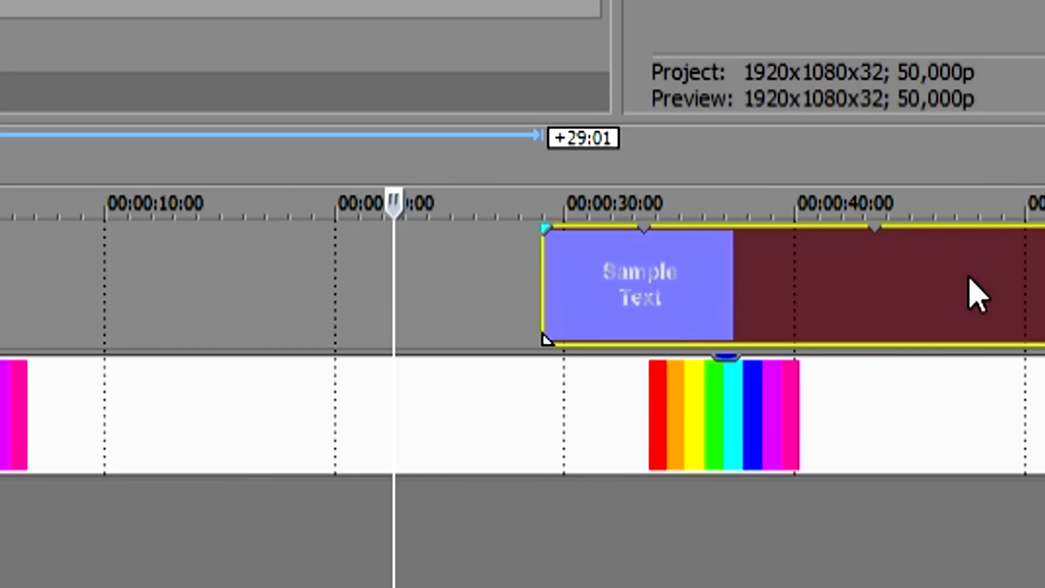
pyautogui.moveTo(562, 371); pyautogui.dragTo(525, 371)
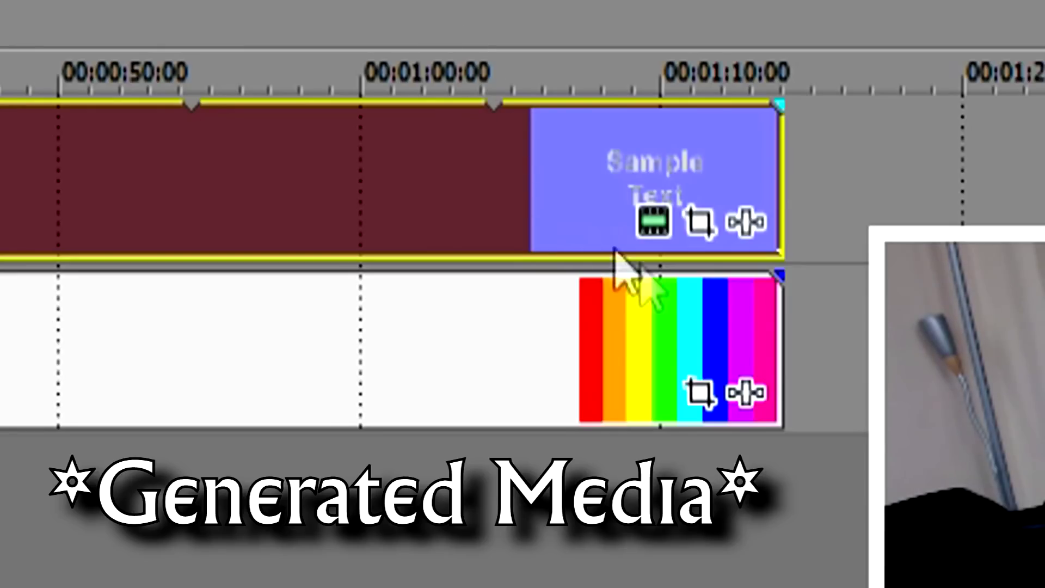
pyautogui.click(653, 222)
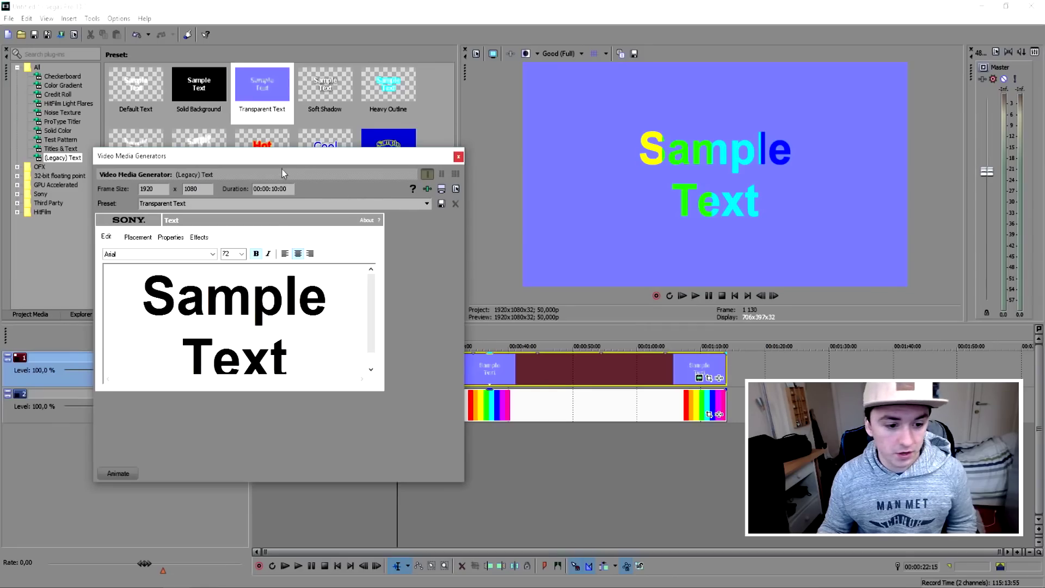
pyautogui.moveTo(282, 161); pyautogui.dragTo(305, 132)
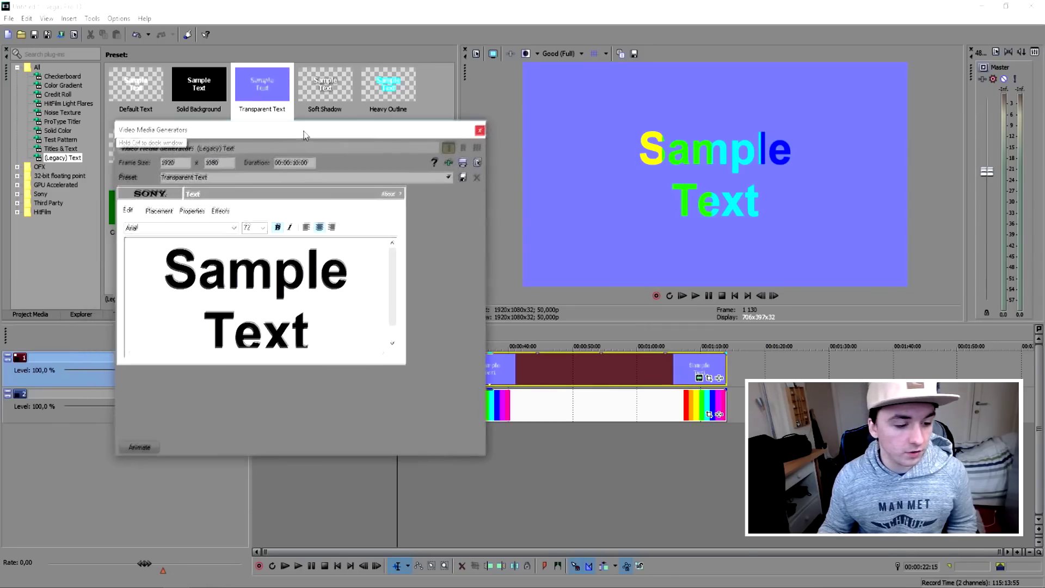
# Give the title a black background and the text TUTORIAL, with rainbow showing through the letters.
pyautogui.click(193, 207)
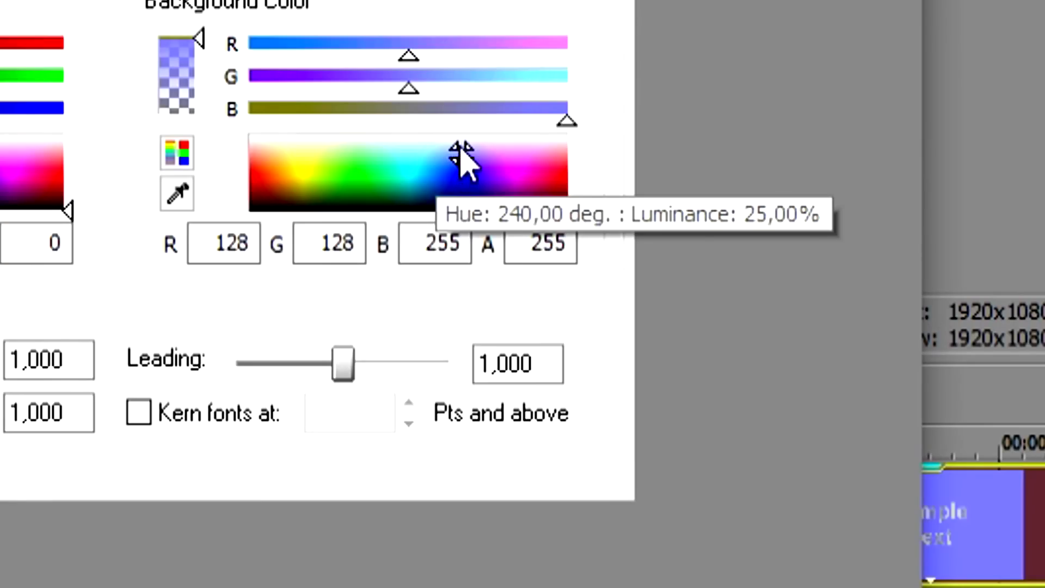
pyautogui.click(361, 266)
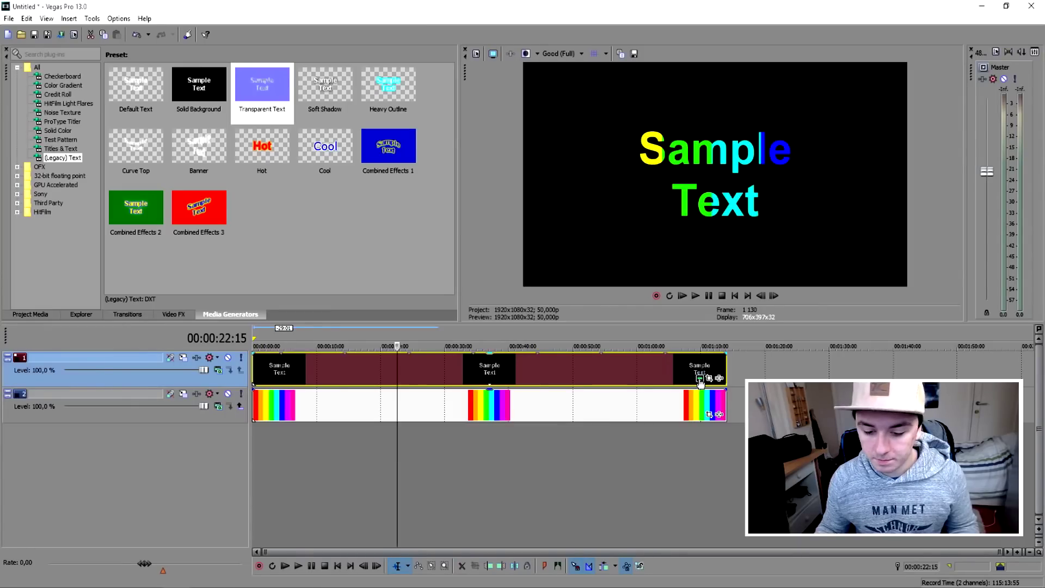
pyautogui.click(700, 378)
pyautogui.moveTo(330, 128); pyautogui.dragTo(670, 300)
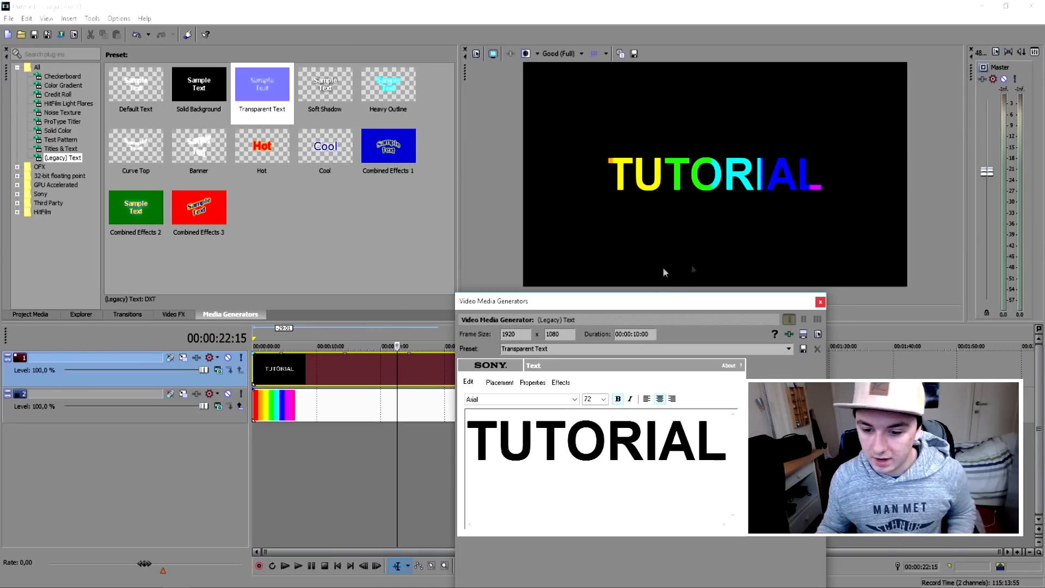
pyautogui.click(820, 301)
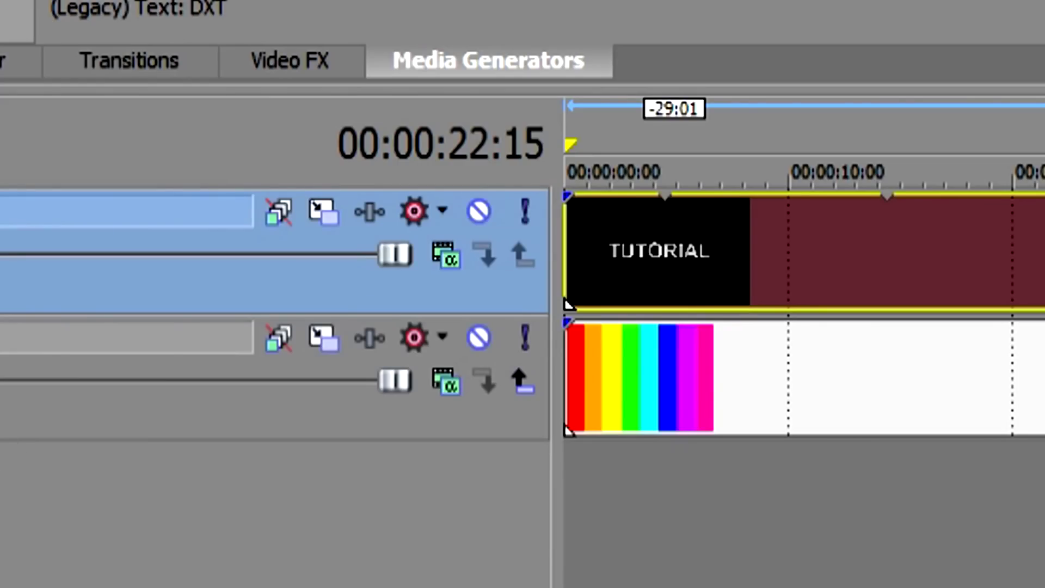
# Shrink Track 2's rainbow with track motion to 1161.25 x 653.25 across the TUTORIAL letters.
pyautogui.click(323, 338)
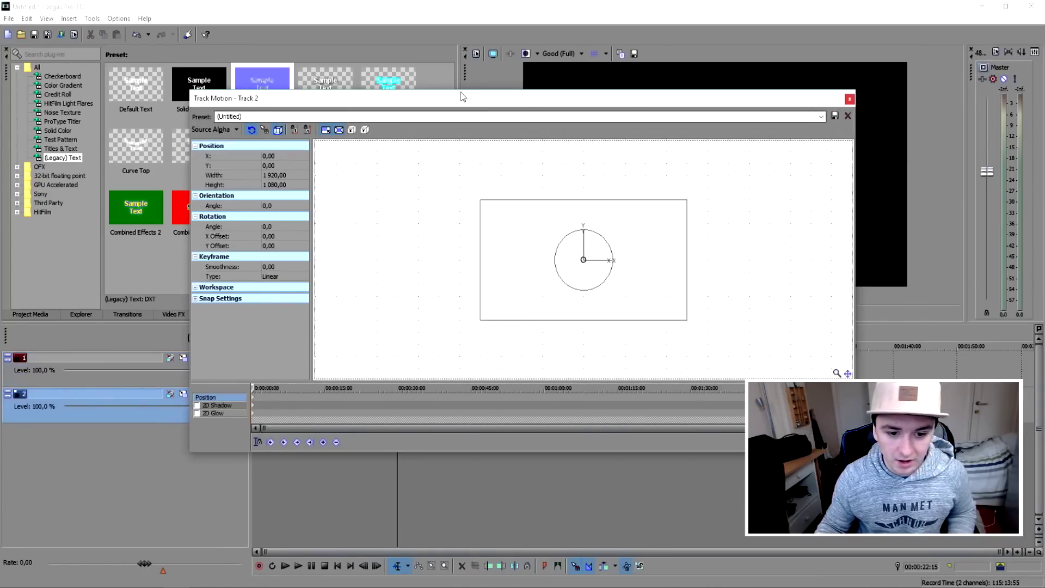
pyautogui.moveTo(460, 98); pyautogui.dragTo(487, 308)
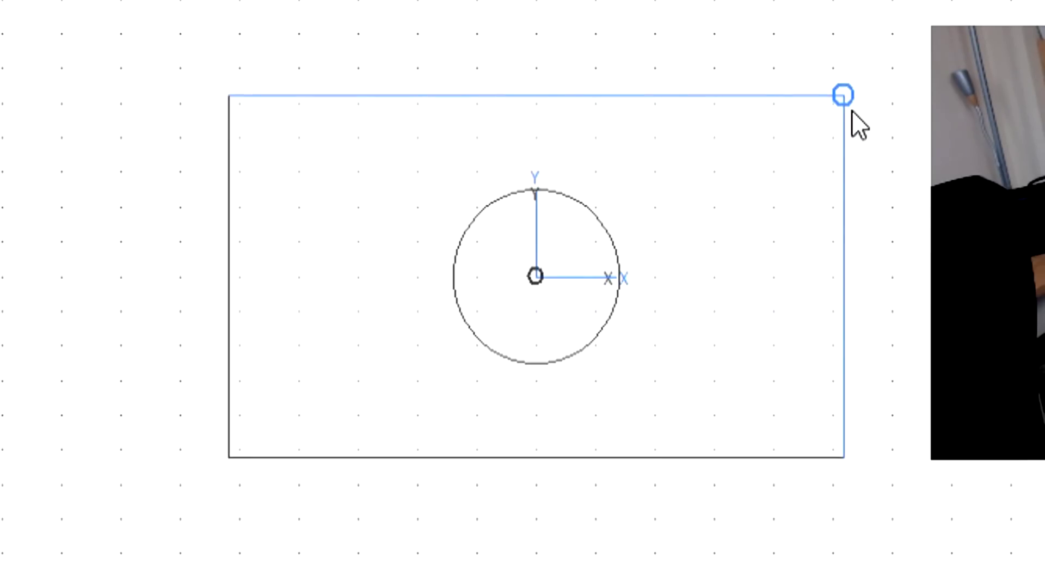
pyautogui.moveTo(851, 110); pyautogui.dragTo(759, 155)
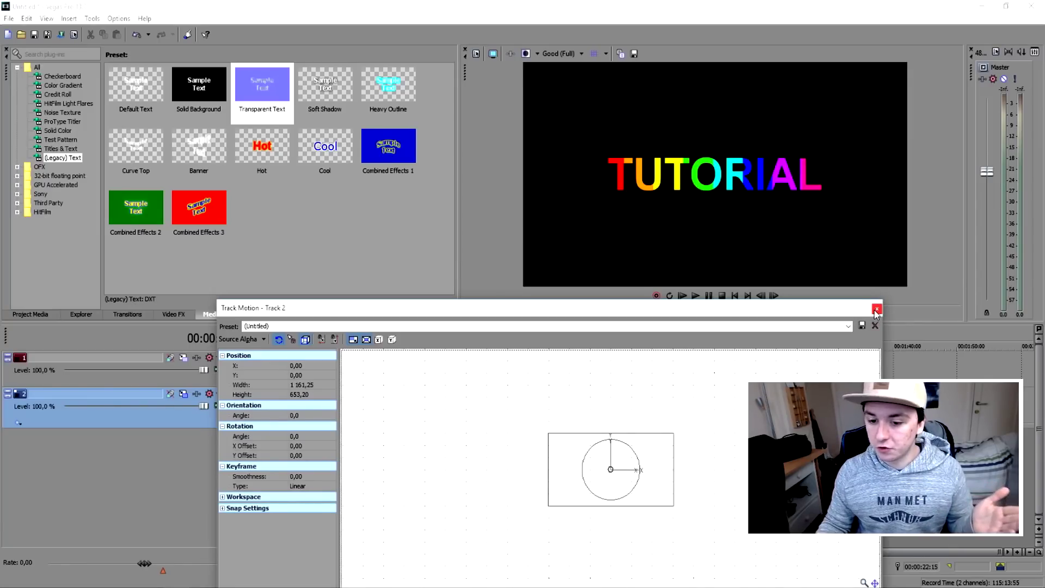
pyautogui.click(878, 309)
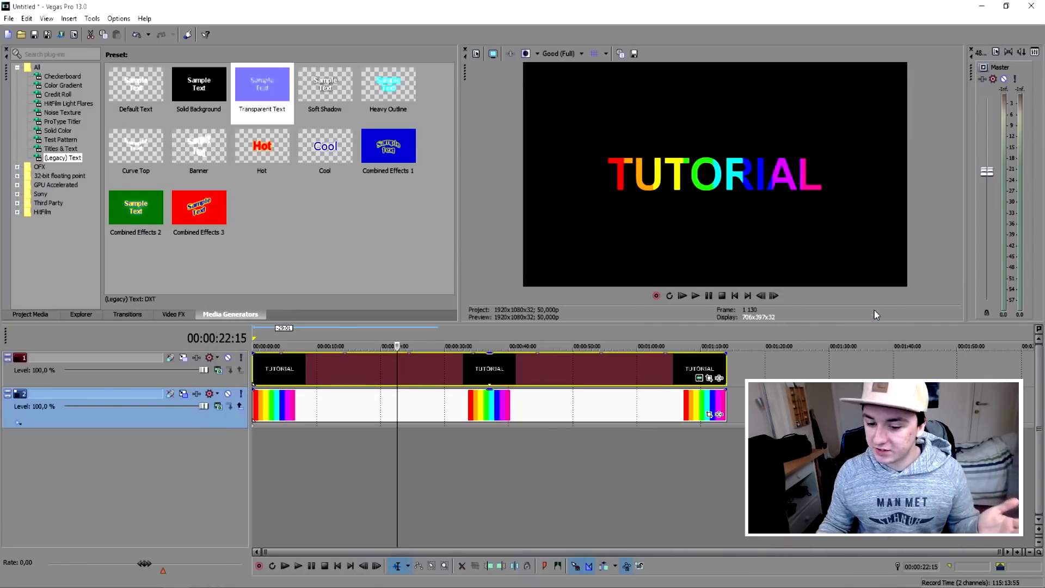
pyautogui.click(699, 377)
# Replace TUTORIAL with the channel name and open Track 2's Track Motion settings.
pyautogui.doubleClick(608, 449)
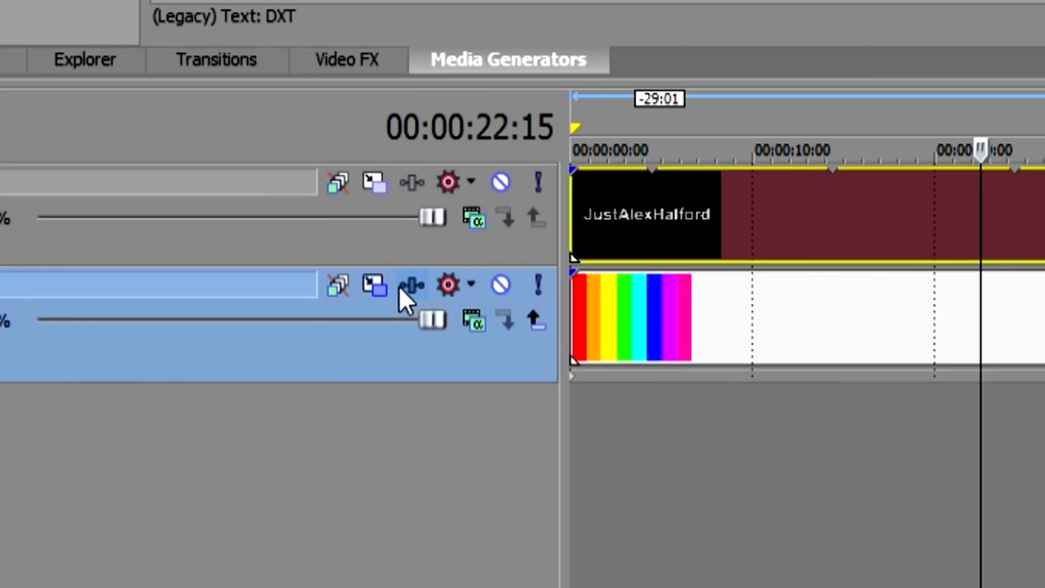
pyautogui.click(380, 281)
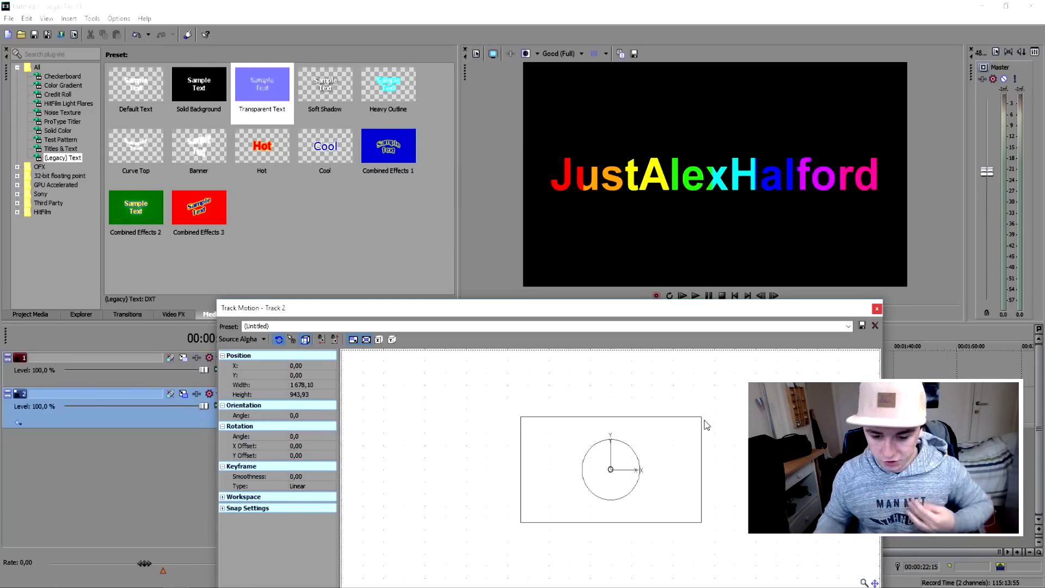
# Drag the rainbow layer's frame outward, adjusting back and forth, to about 5371 × 3021.
pyautogui.moveTo(699, 419); pyautogui.dragTo(712, 445)
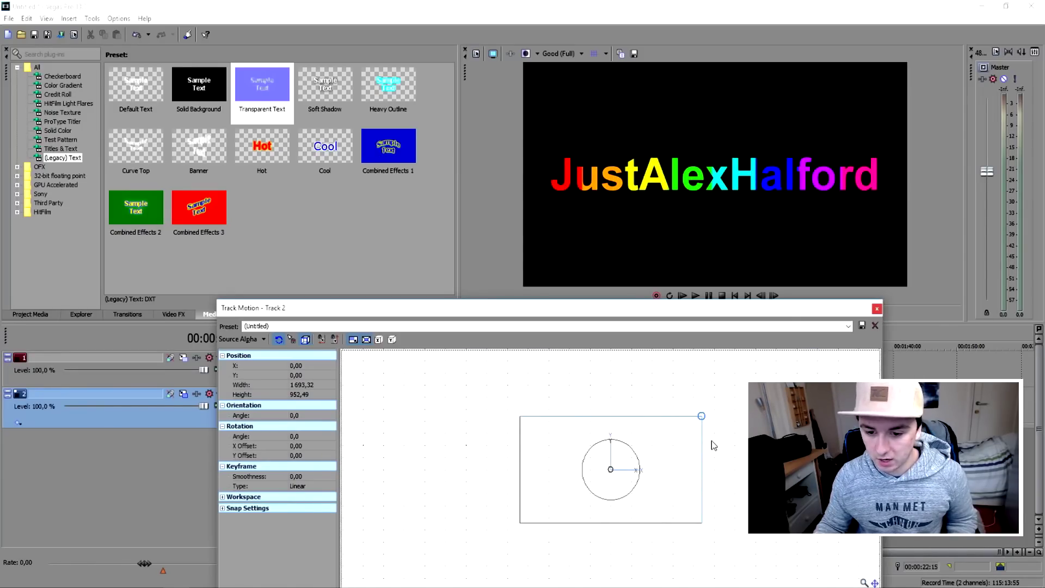
pyautogui.moveTo(710, 440); pyautogui.dragTo(777, 401)
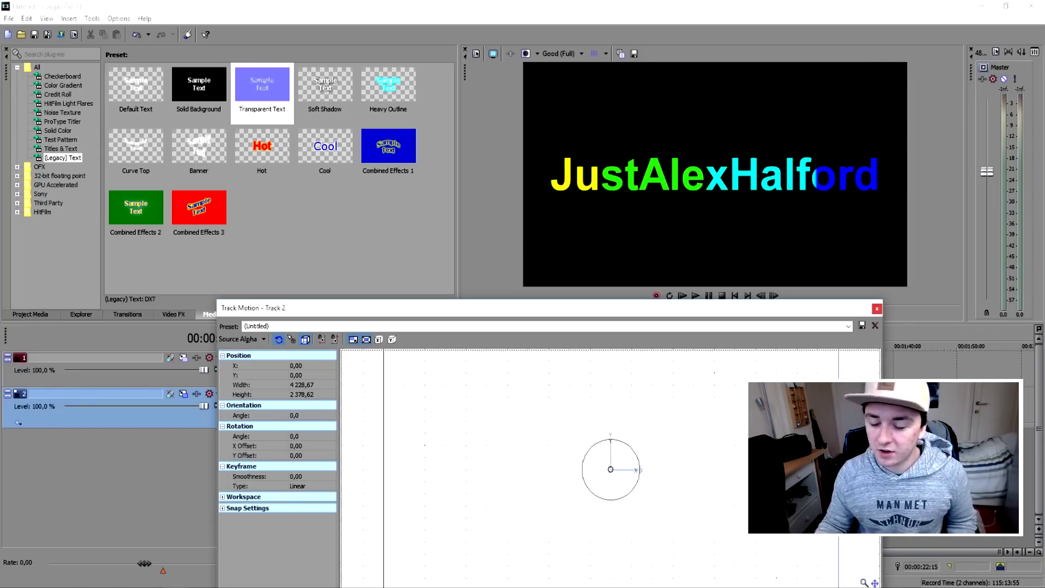
pyautogui.moveTo(838, 348); pyautogui.dragTo(817, 348)
pyautogui.scroll(-3, 611, 468)
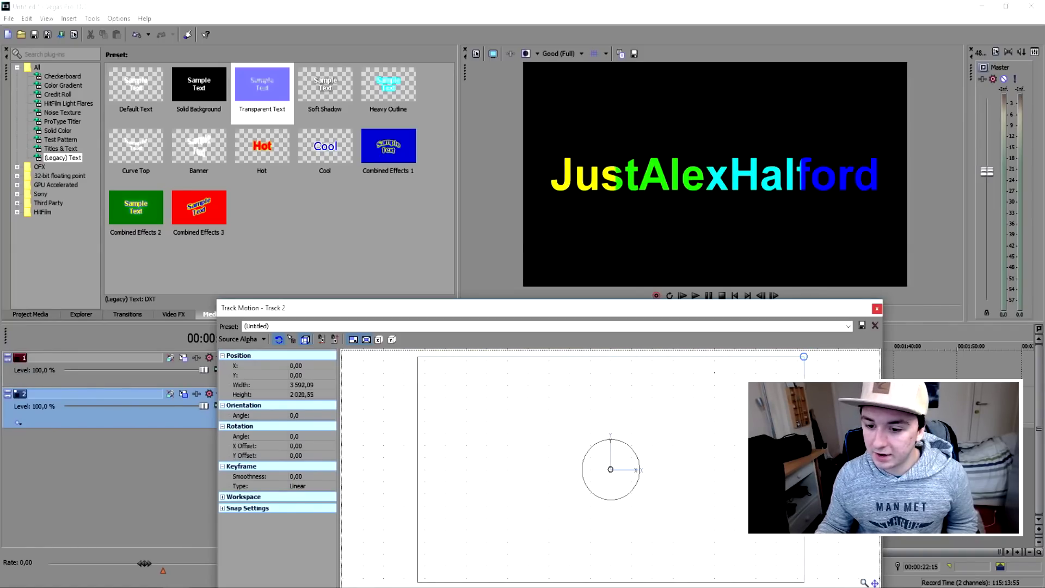
pyautogui.scroll(3, 721, 403)
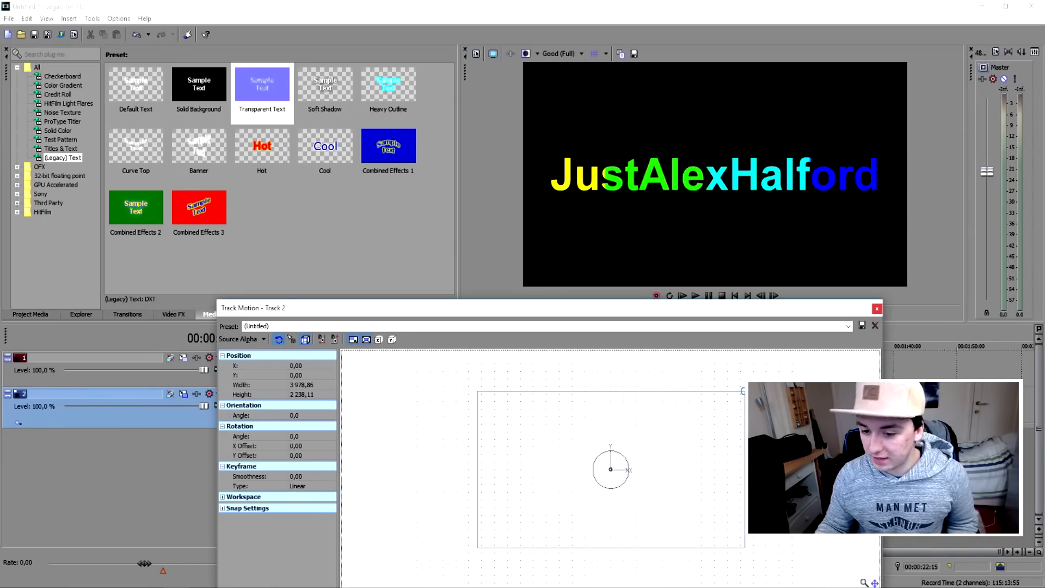
pyautogui.moveTo(743, 390); pyautogui.dragTo(806, 377)
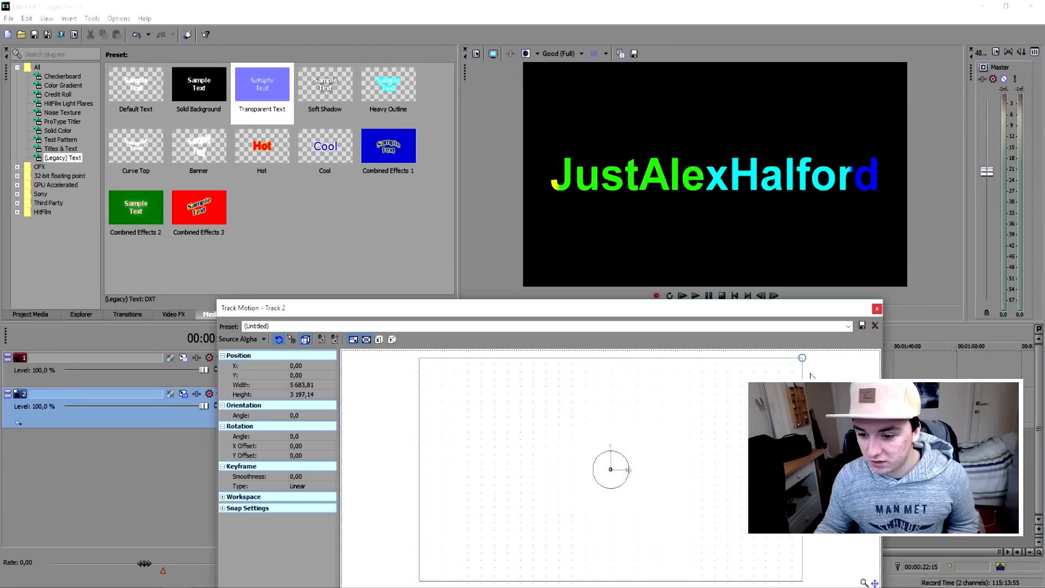
pyautogui.moveTo(810, 376); pyautogui.dragTo(707, 455)
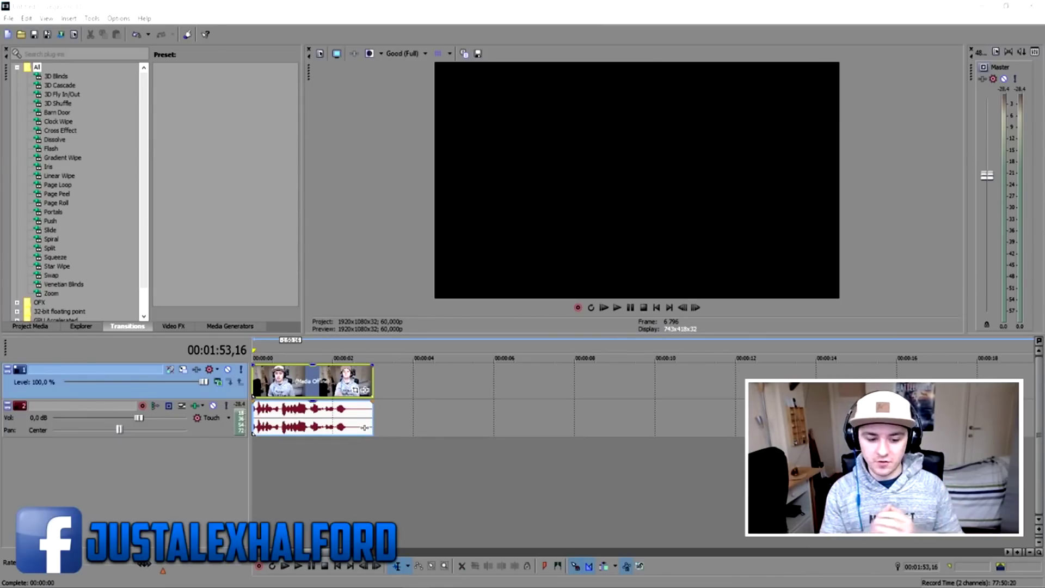
# Jump to the timeline start, widen the side panel, and show the Video FX list.
pyautogui.click(657, 308)
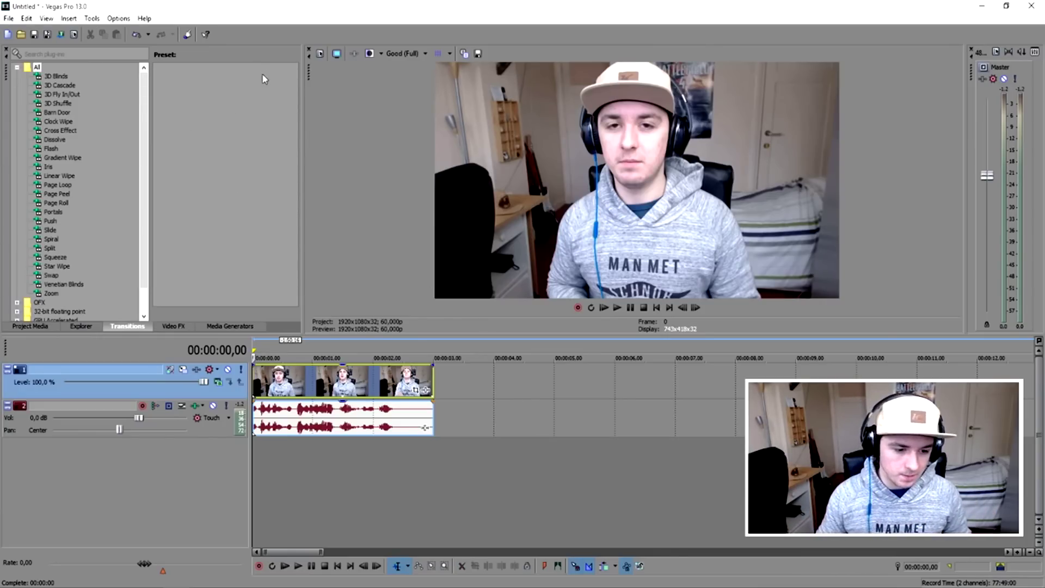
pyautogui.moveTo(301, 103); pyautogui.dragTo(464, 101)
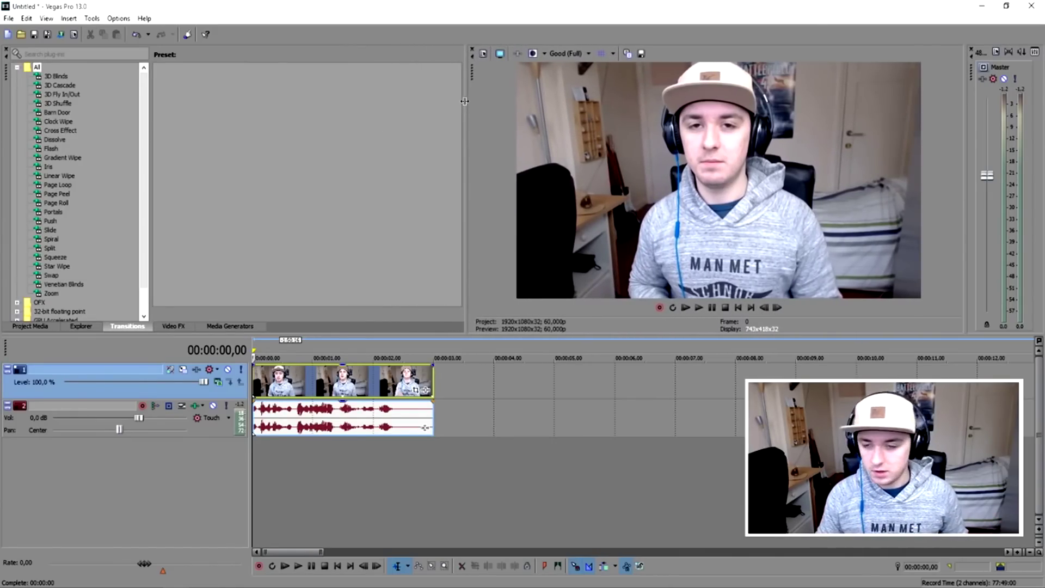
pyautogui.click(176, 326)
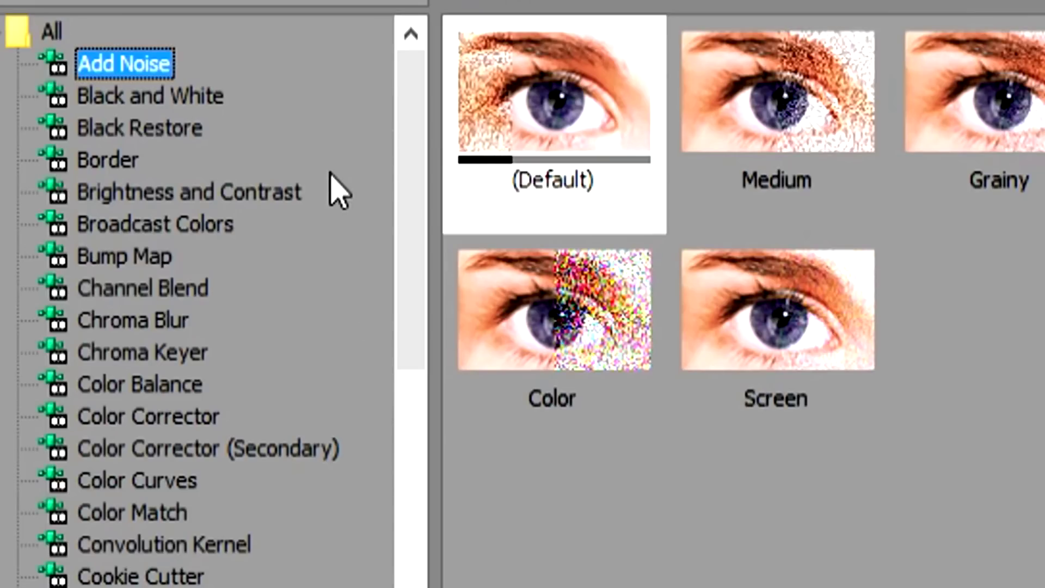
# Apply the Brightness and Contrast effect to the webcam clip.
pyautogui.click(279, 188)
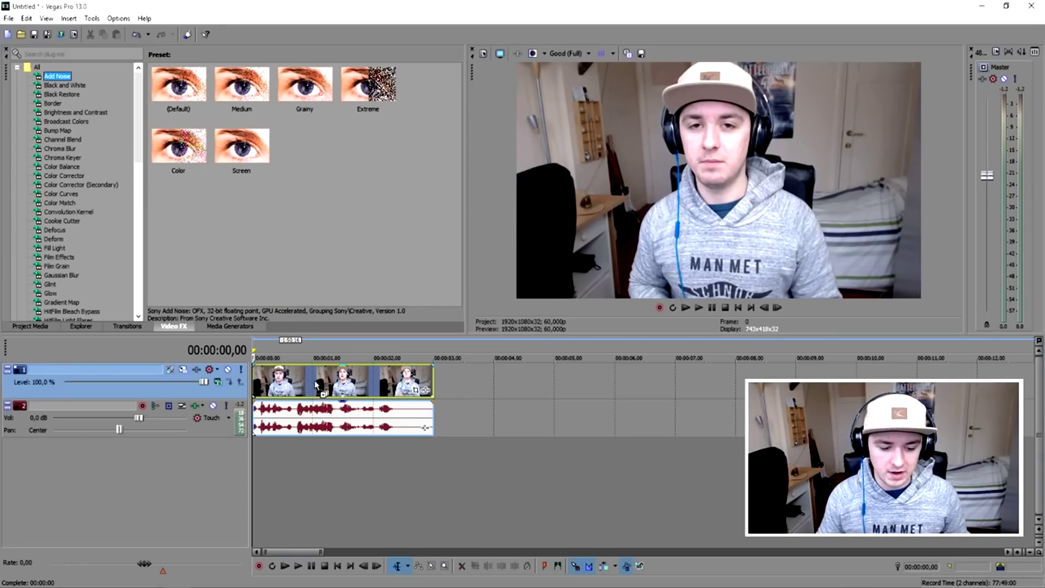
pyautogui.moveTo(315, 384); pyautogui.dragTo(319, 385)
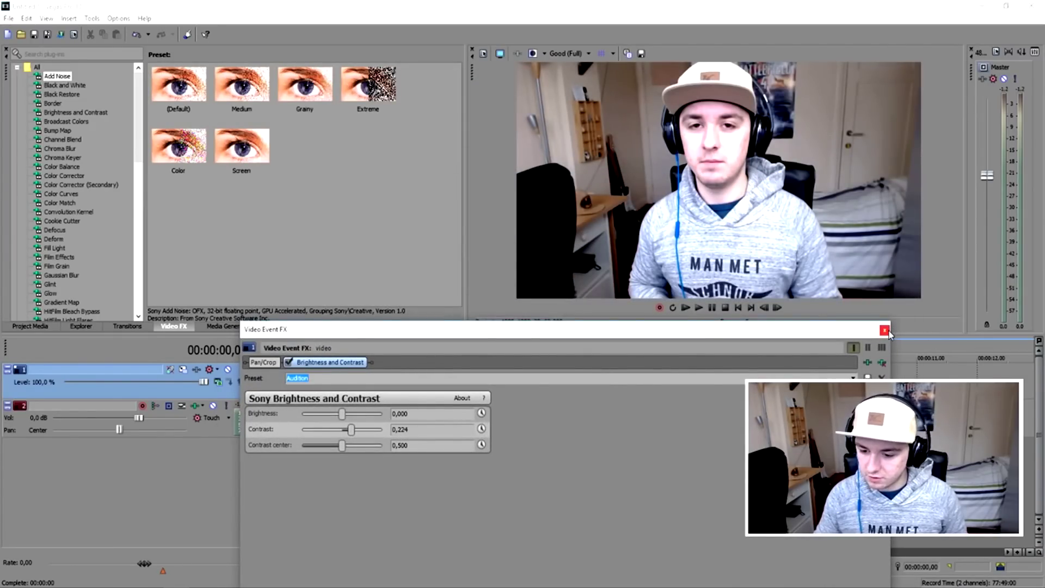
pyautogui.click(884, 330)
# Add a Color Corrector to the webcam clip using the 'Das wel nice' preset.
pyautogui.click(68, 175)
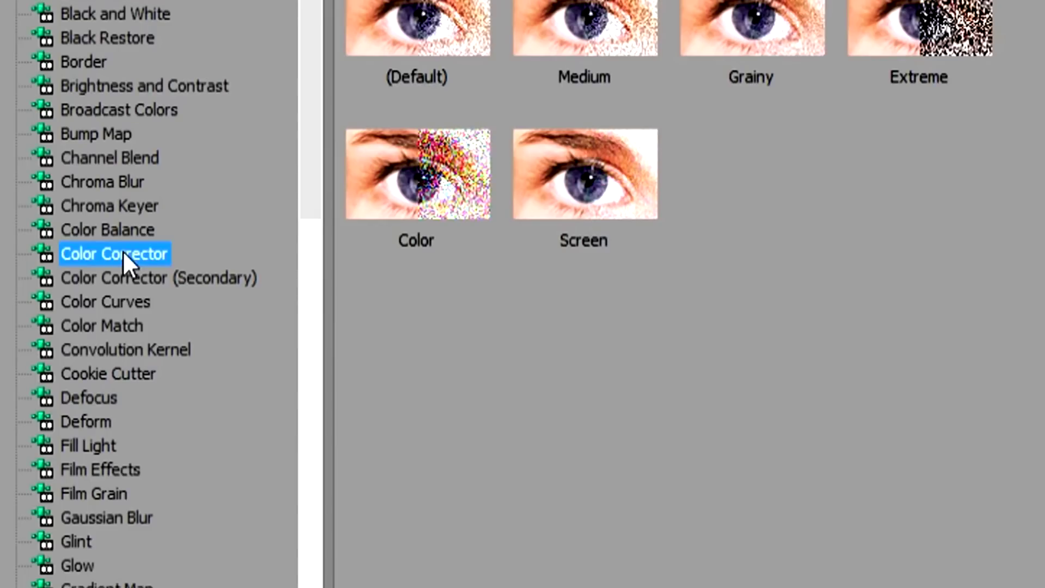
pyautogui.moveTo(123, 250); pyautogui.dragTo(319, 384)
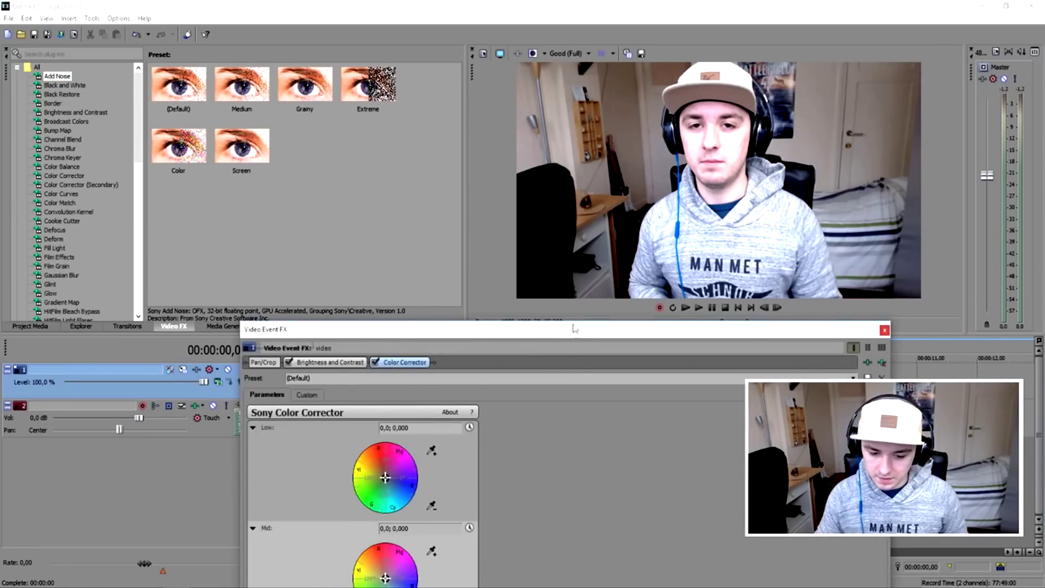
pyautogui.click(827, 264)
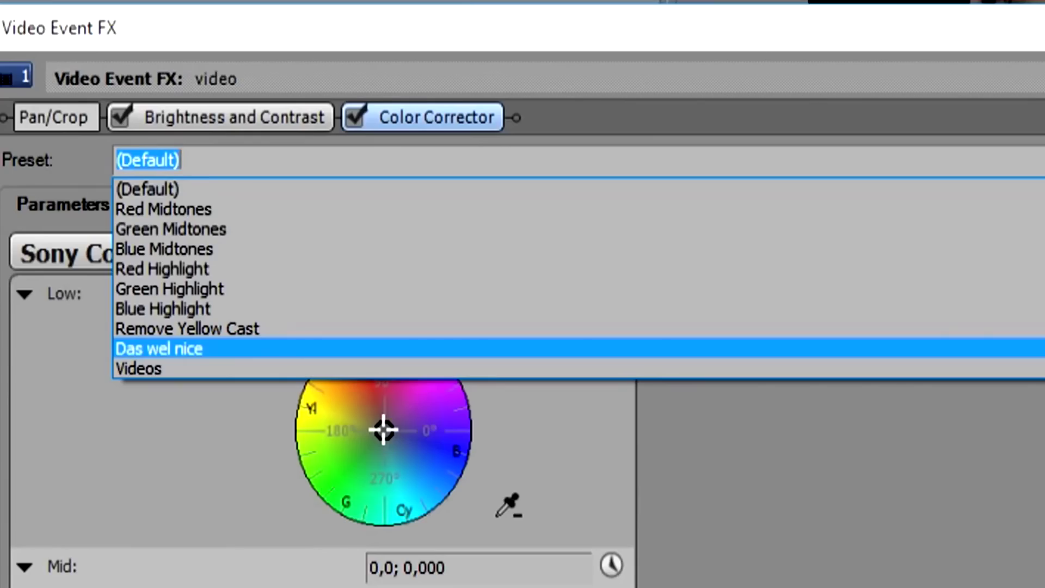
pyautogui.click(1023, 348)
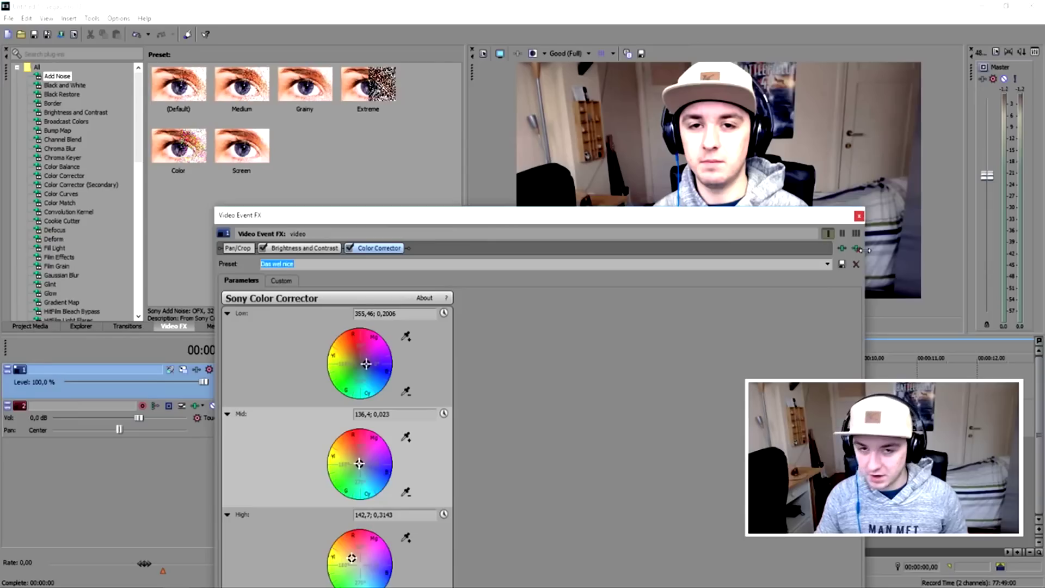
pyautogui.click(859, 216)
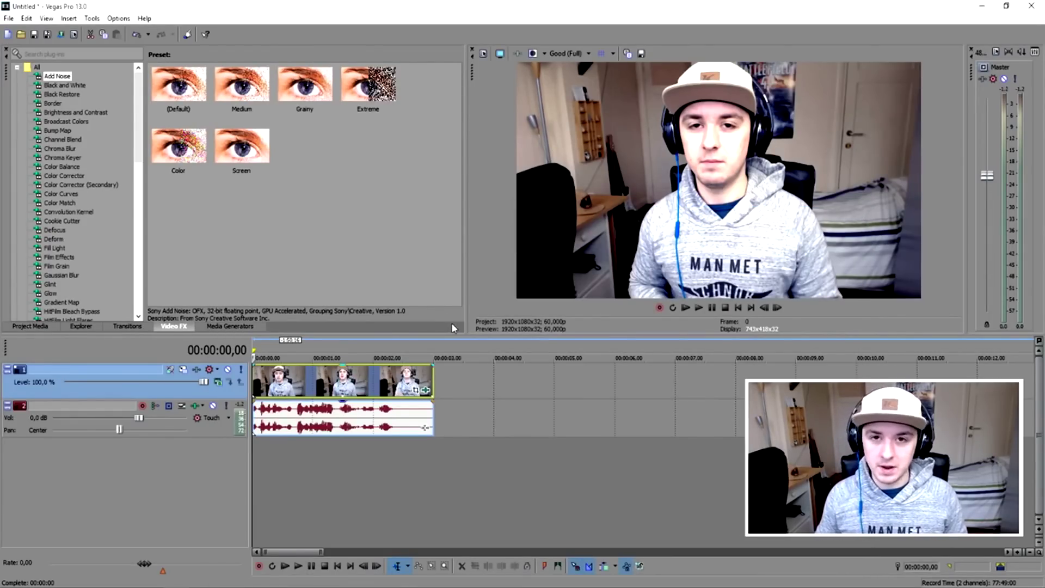
# Play back the clip and set the preview quality to Preview (Half).
pyautogui.click(344, 396)
pyautogui.scroll(2, 343, 396)
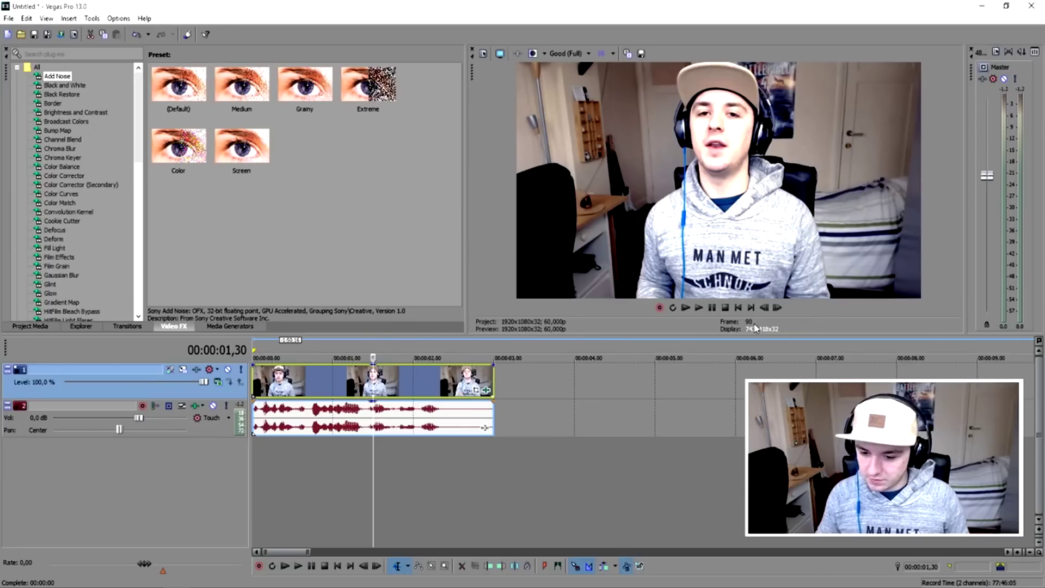
pyautogui.click(739, 308)
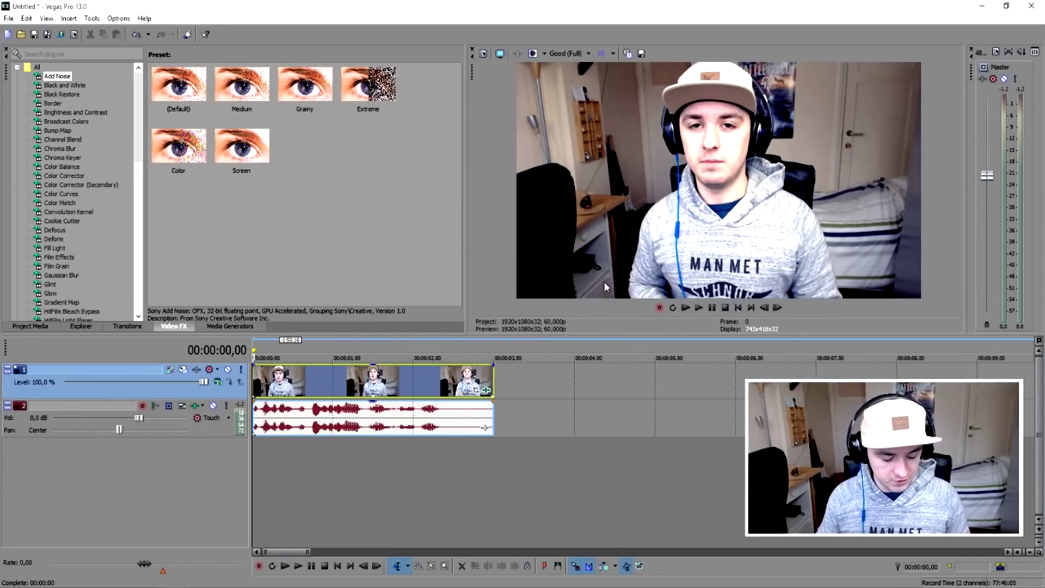
pyautogui.scroll(2, 434, 391)
pyautogui.press('space')
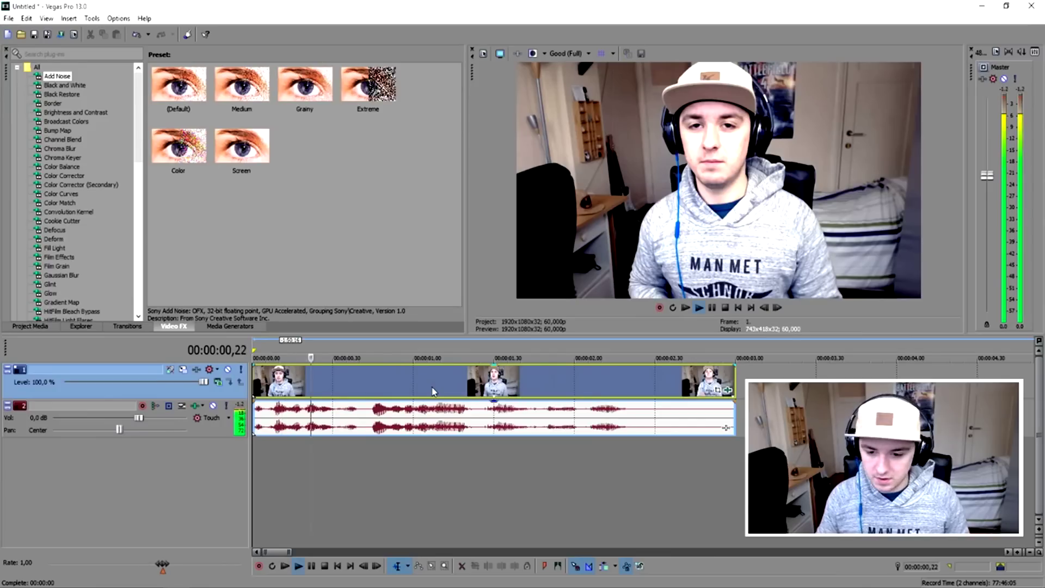
pyautogui.scroll(-1, 433, 391)
pyautogui.press('space')
pyautogui.click(573, 53)
pyautogui.moveTo(571, 82)
pyautogui.click(634, 106)
pyautogui.press('space')
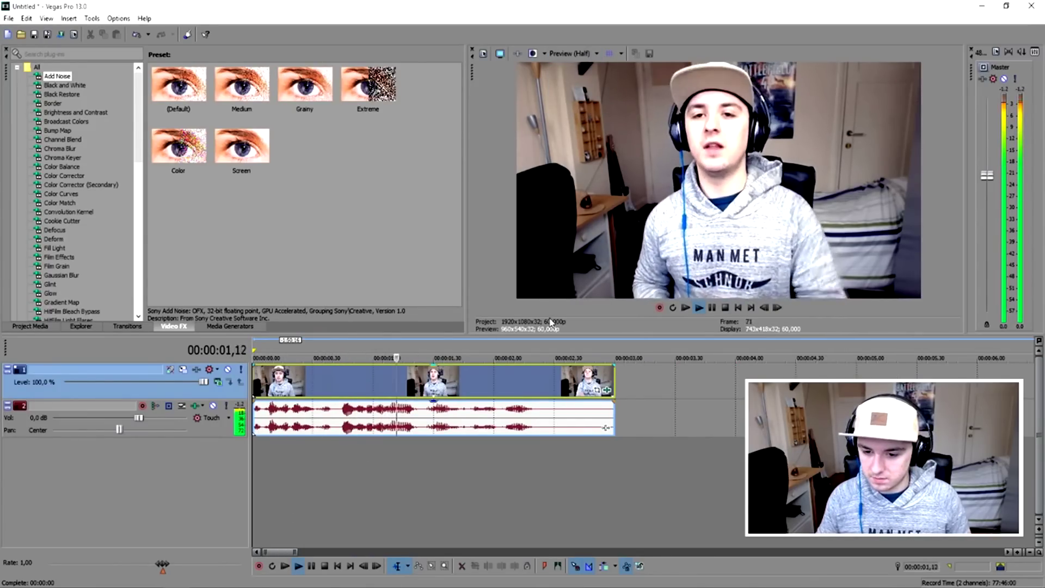
pyautogui.press('space')
# Split the clip near 00:00:02,57 and delete the audio of the short end piece.
pyautogui.click(497, 391)
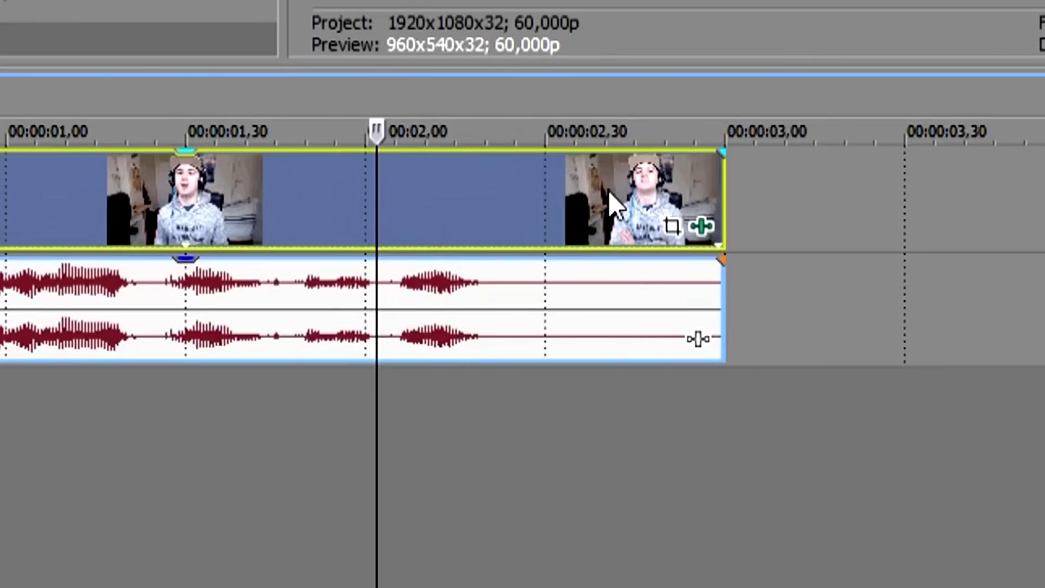
pyautogui.click(608, 191)
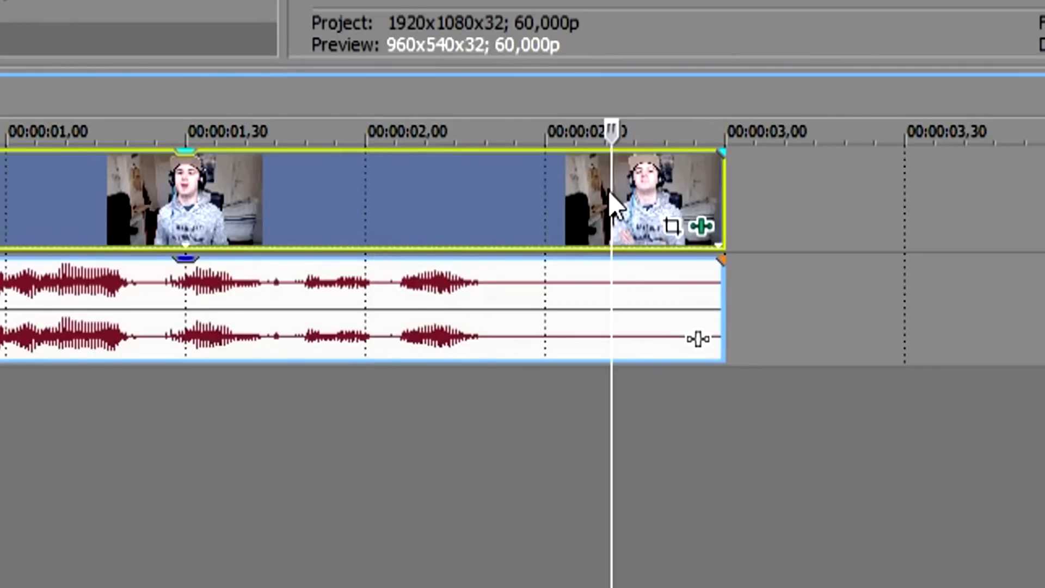
pyautogui.scroll(3, 713, 191)
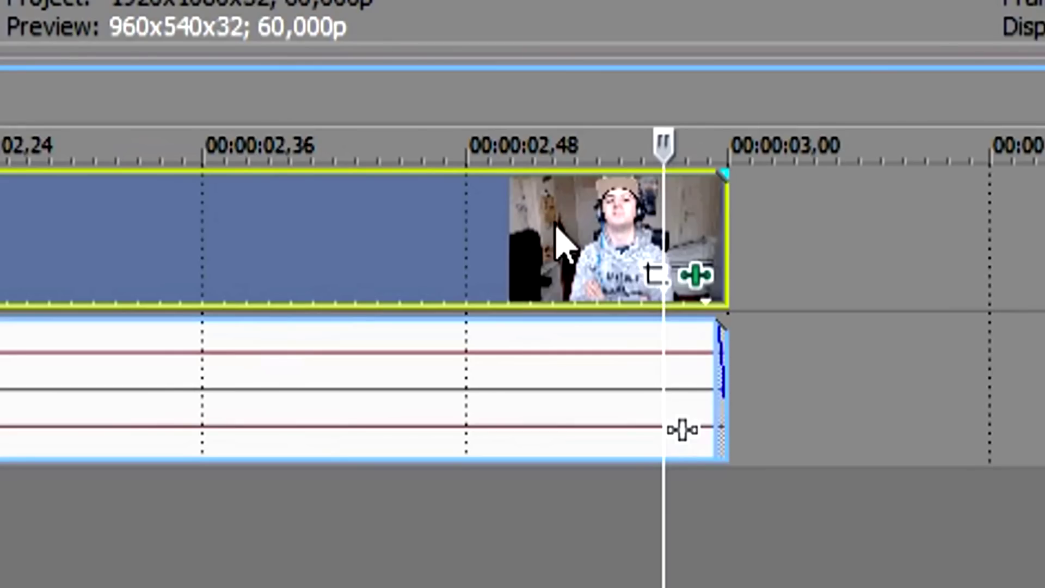
pyautogui.press('s')
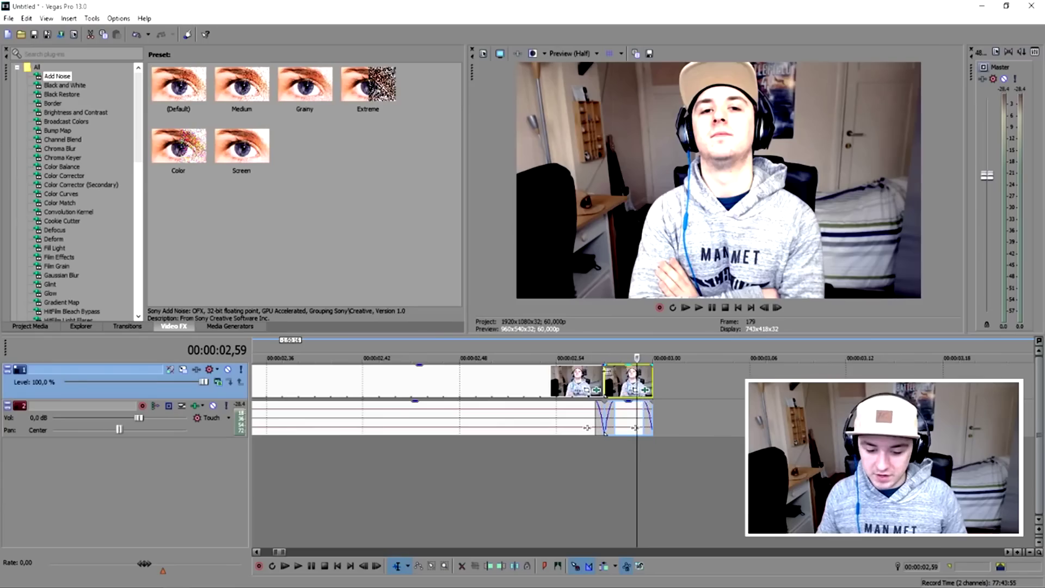
pyautogui.click(612, 373)
pyautogui.moveTo(613, 373)
pyautogui.mouseDown()
pyautogui.moveTo(648, 375)
pyautogui.moveTo(613, 377)
pyautogui.mouseUp()
pyautogui.click(619, 406)
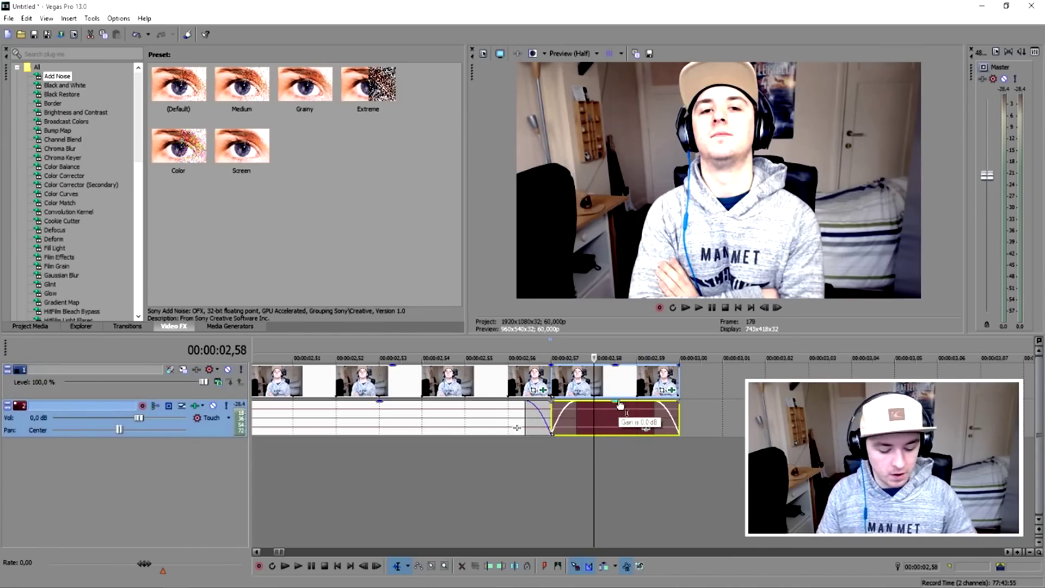
pyautogui.press('Delete')
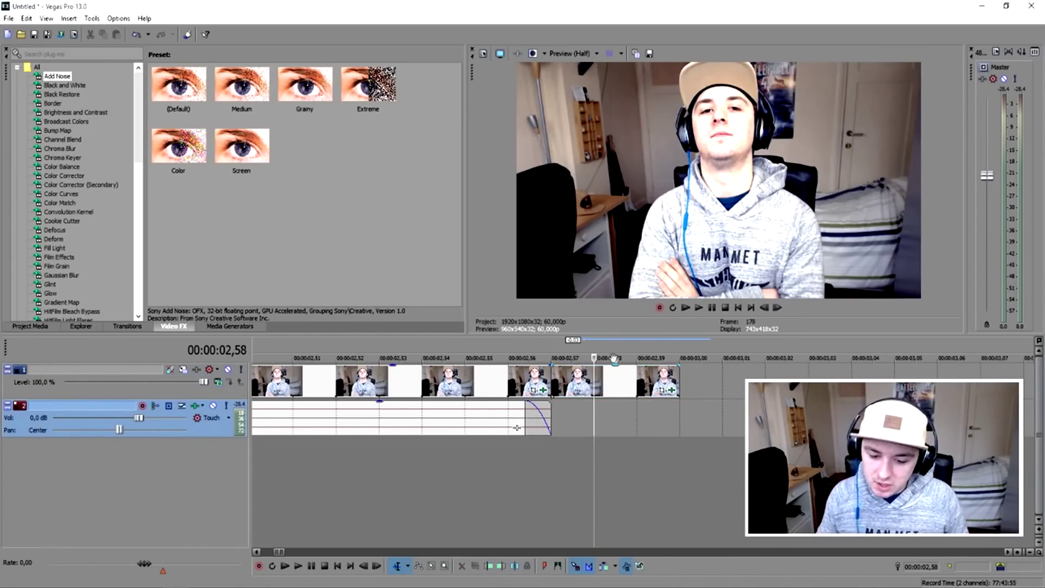
# Add a velocity envelope to the end piece of the webcam clip.
pyautogui.rightClick(612, 385)
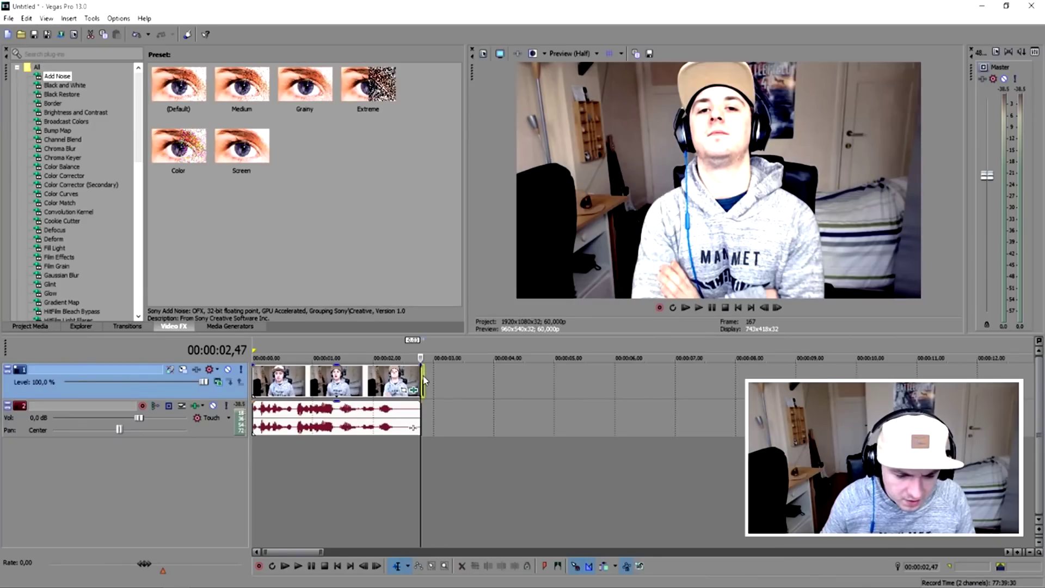
pyautogui.rightClick(425, 379)
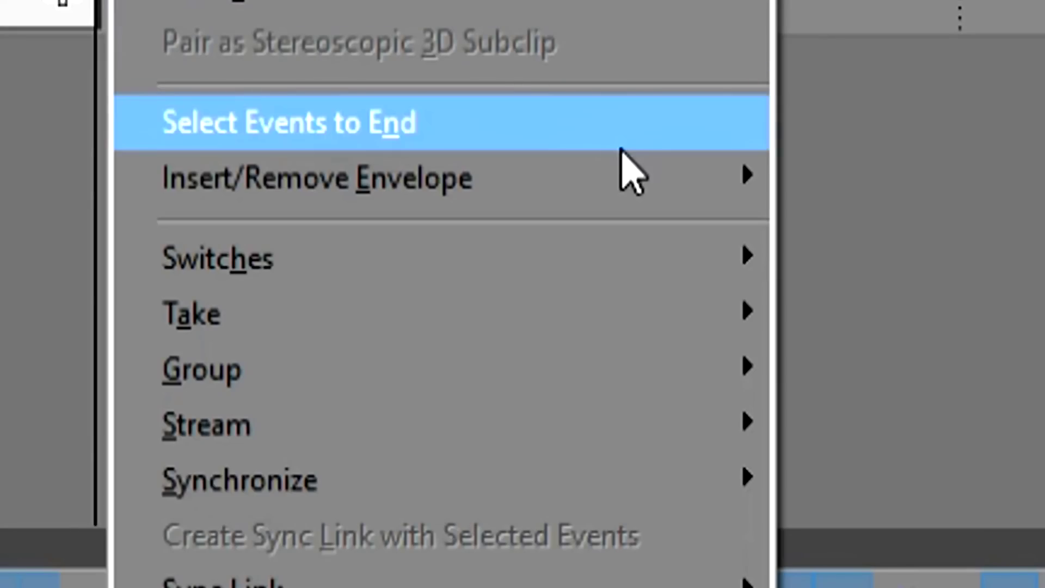
pyautogui.moveTo(641, 205)
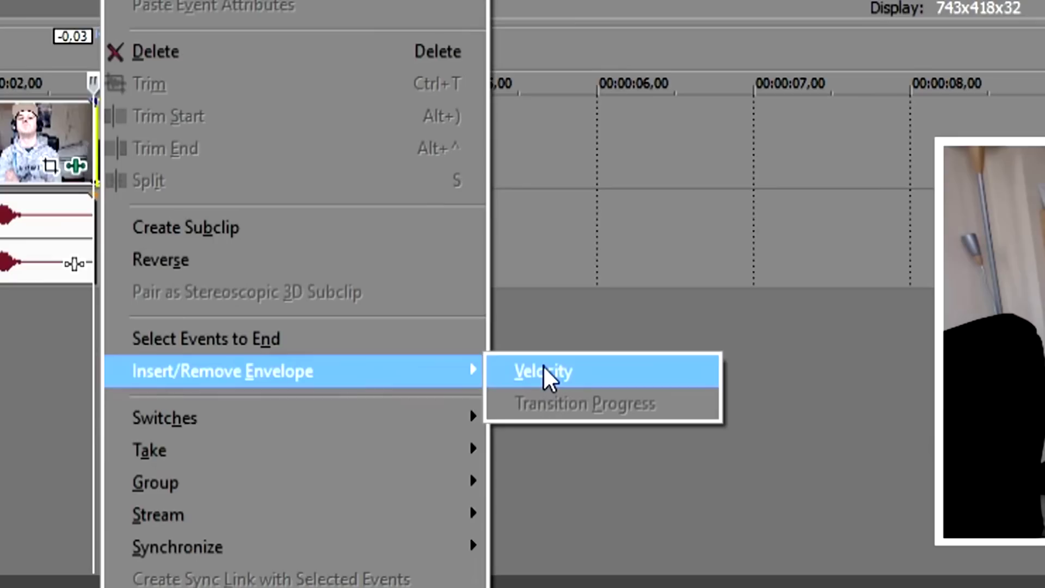
pyautogui.click(545, 369)
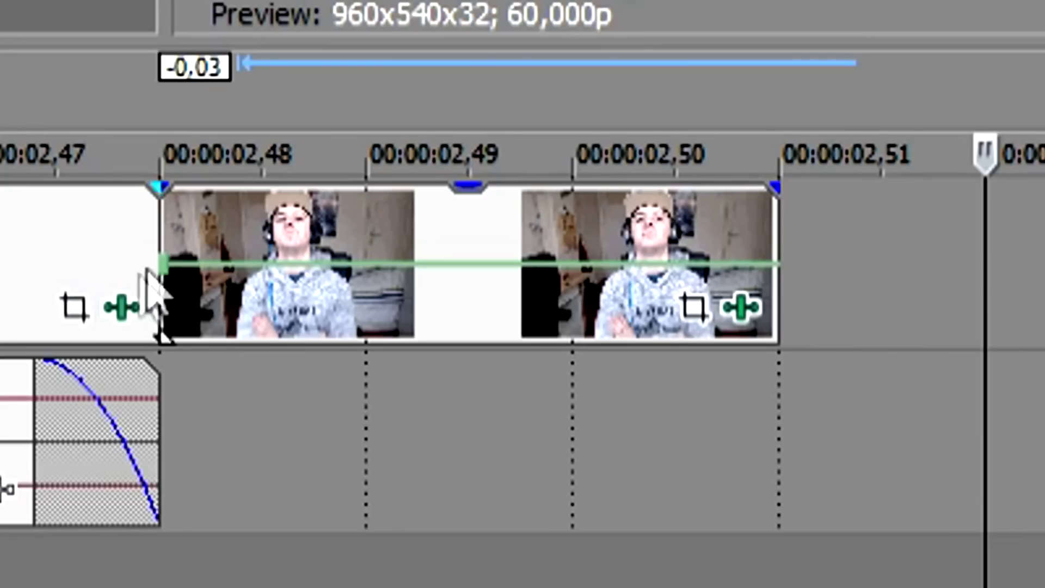
# Set the clip's velocity envelope to 0 % so it freezes on one frame.
pyautogui.click(345, 248)
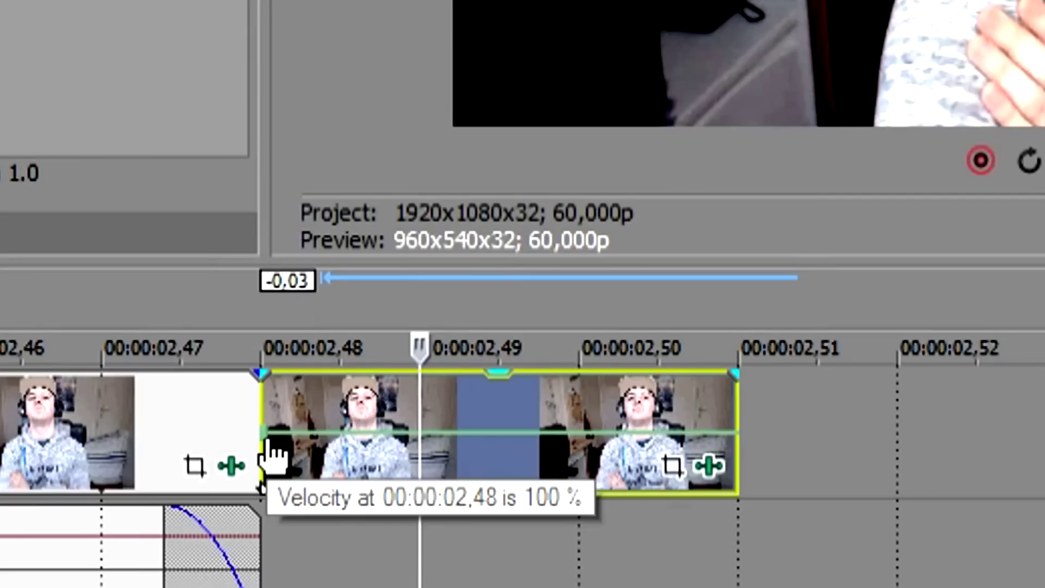
pyautogui.rightClick(275, 310)
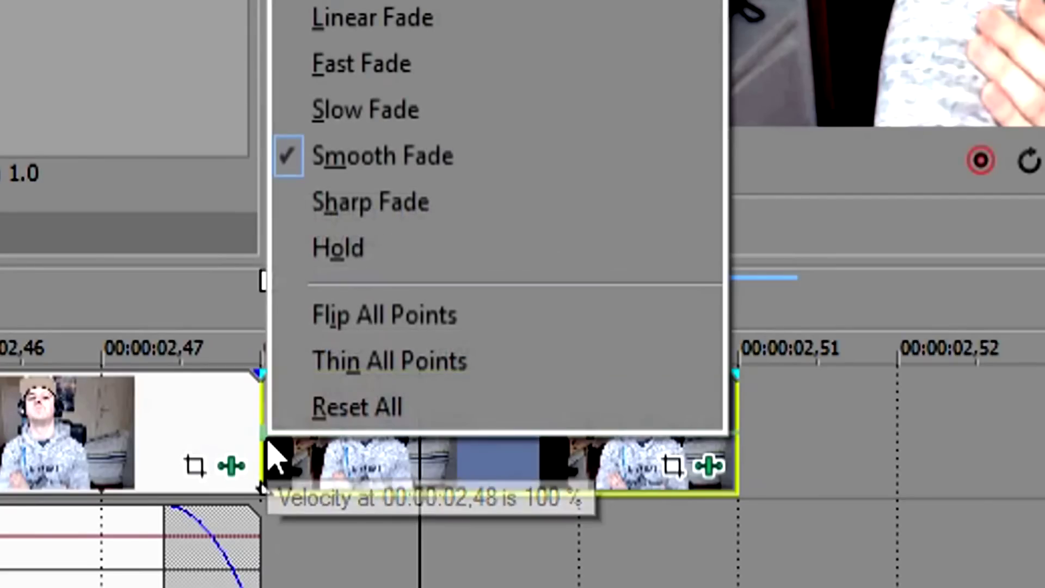
pyautogui.click(491, 168)
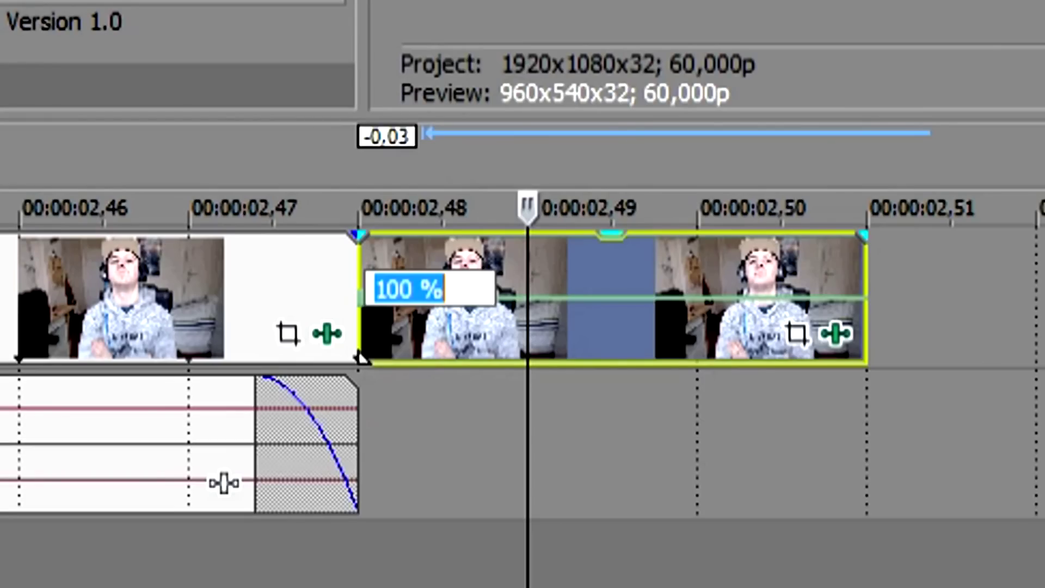
pyautogui.write('0')
pyautogui.press('Return')
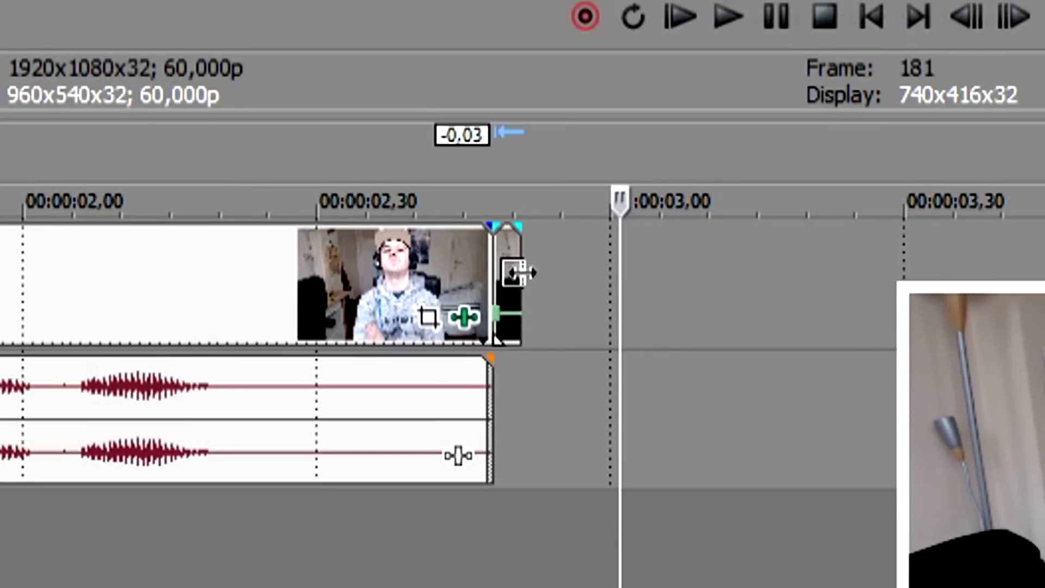
# Lengthen the frozen clip and preview the freeze-frame section from 00:00:01,59.
pyautogui.moveTo(641, 376); pyautogui.dragTo(684, 374)
pyautogui.moveTo(675, 265); pyautogui.dragTo(1044, 263)
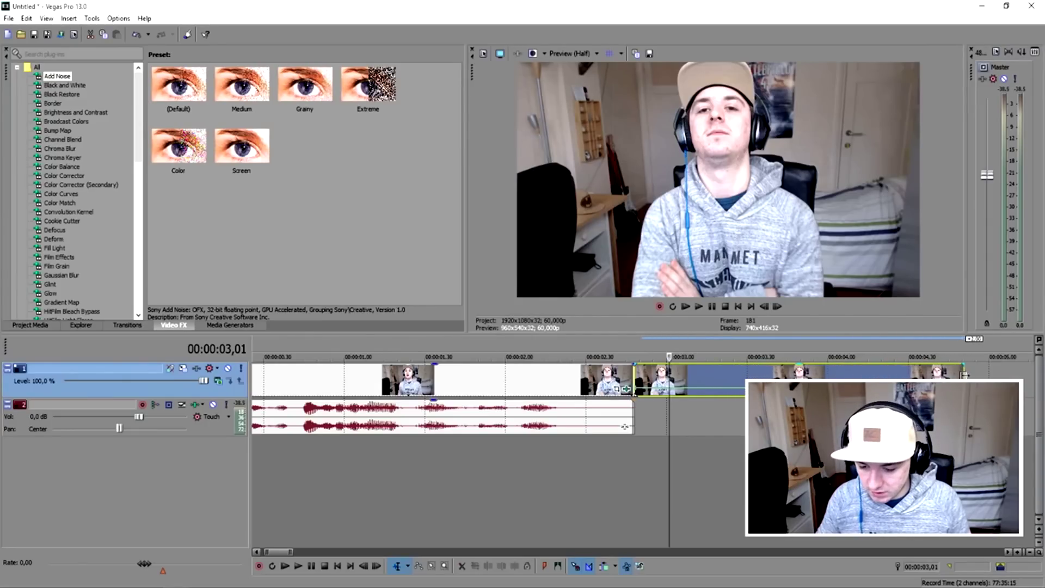
pyautogui.moveTo(963, 373); pyautogui.dragTo(1009, 373)
pyautogui.click(503, 343)
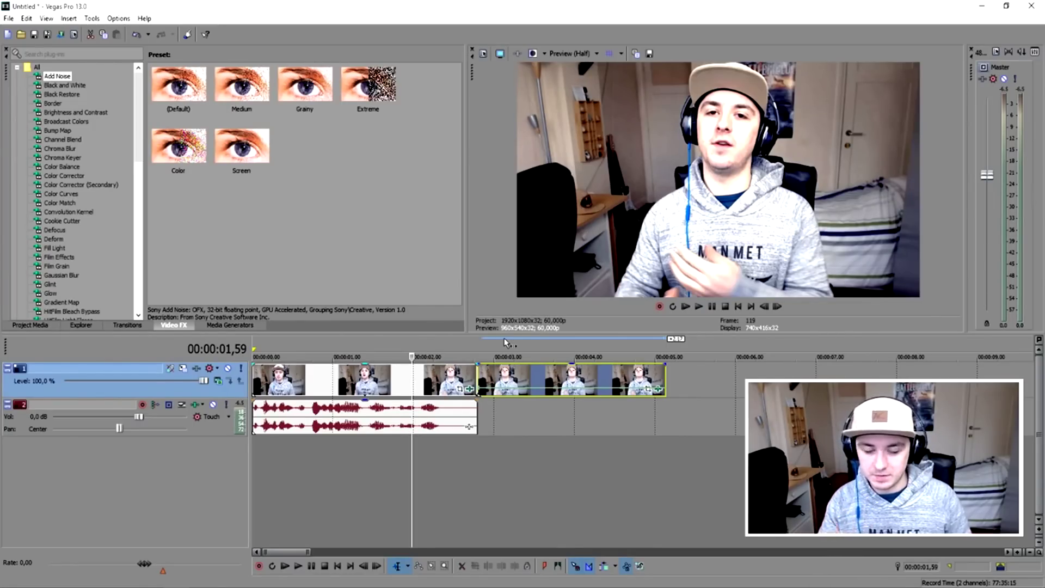
pyautogui.press('space')
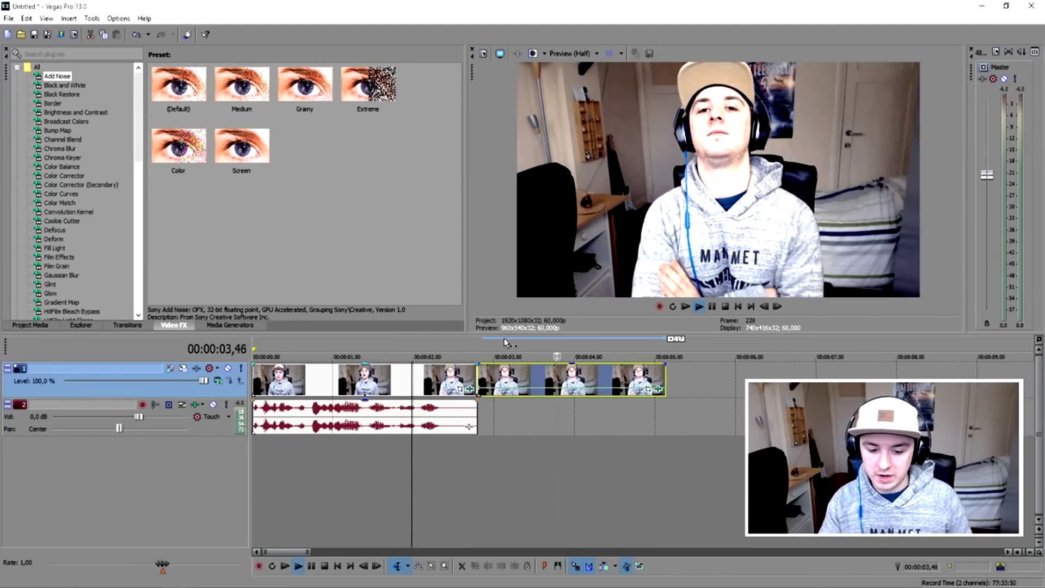
pyautogui.press('space')
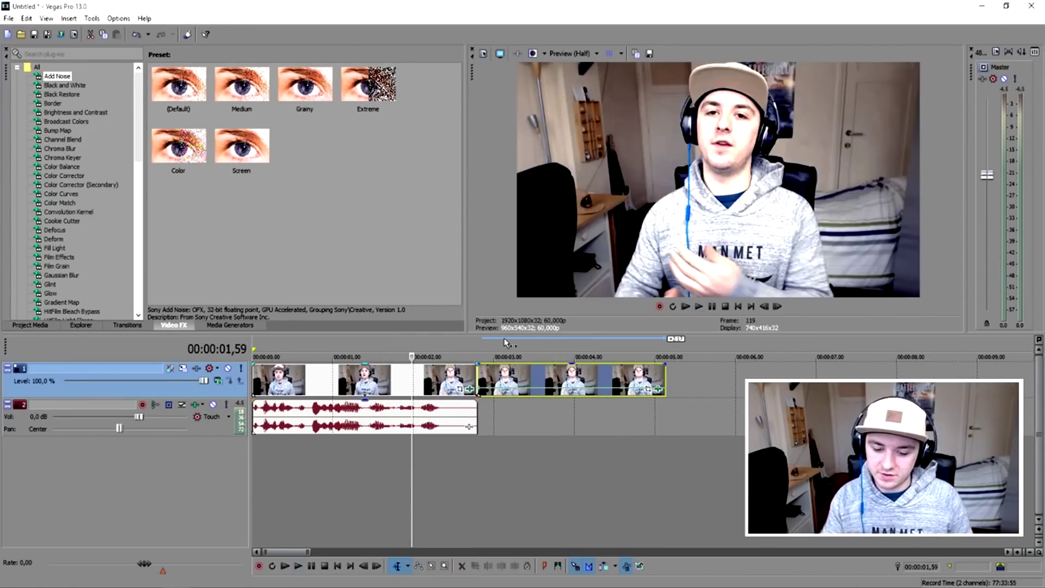
# Split the clip and move its end piece later to about 00:00:04,4–00:00:05,8, leaving a gap.
pyautogui.click(444, 349)
pyautogui.scroll(2, 531, 355)
pyautogui.scroll(-2, 532, 354)
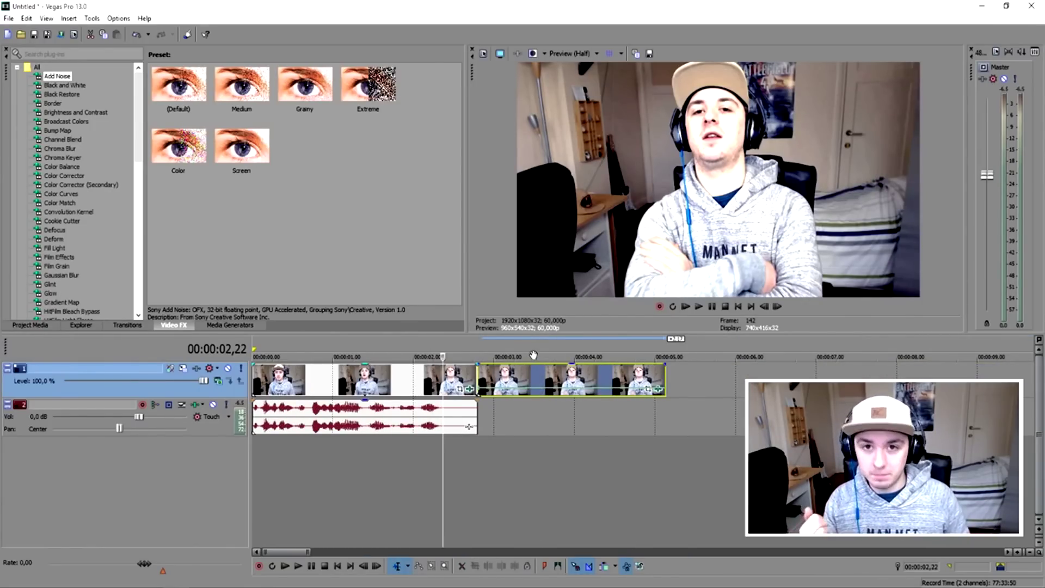
pyautogui.click(553, 379)
pyautogui.press('s')
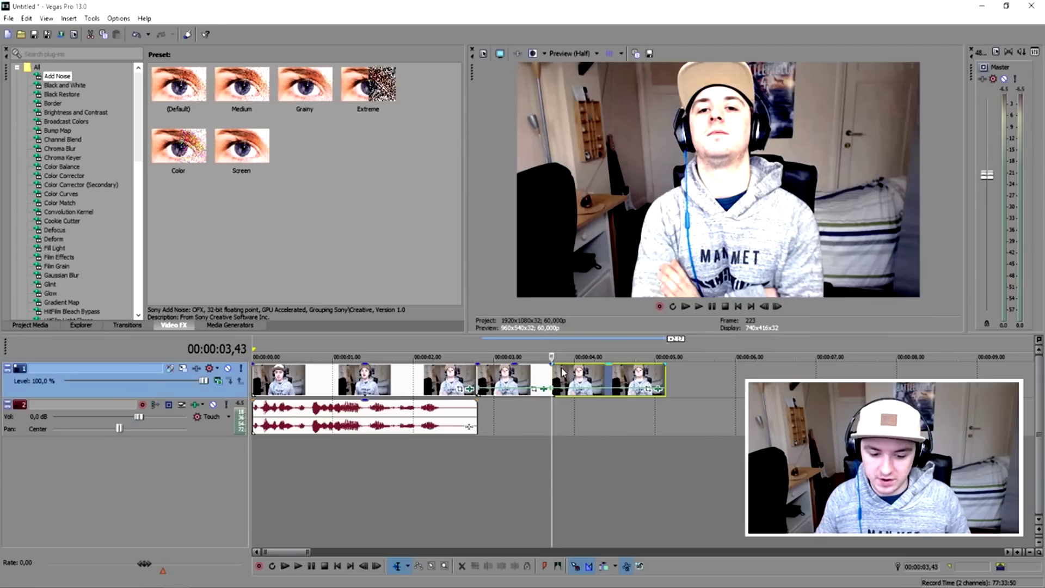
pyautogui.moveTo(562, 371); pyautogui.dragTo(641, 371)
pyautogui.click(706, 371)
pyautogui.click(615, 372)
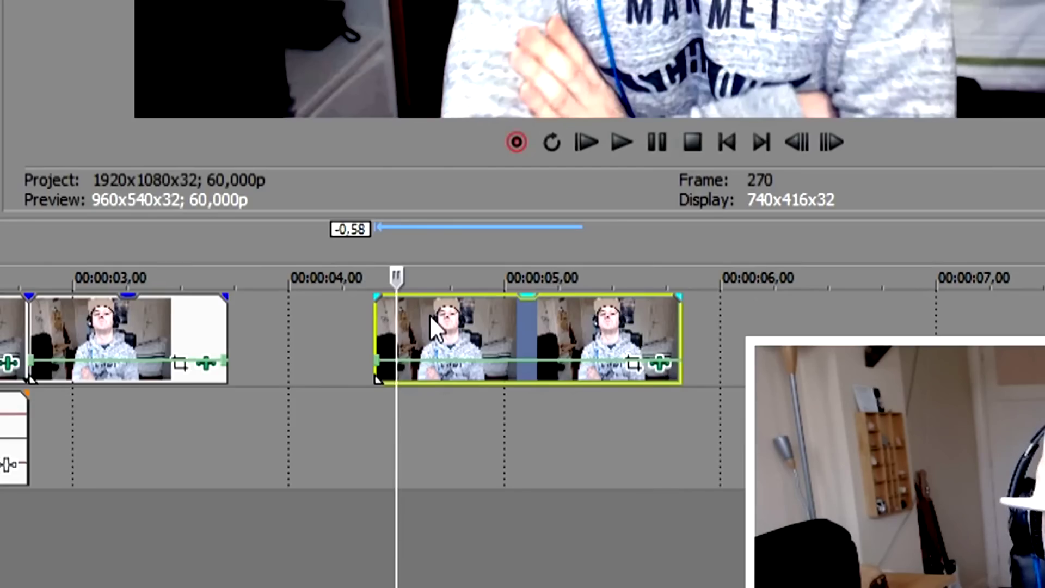
pyautogui.click(430, 314)
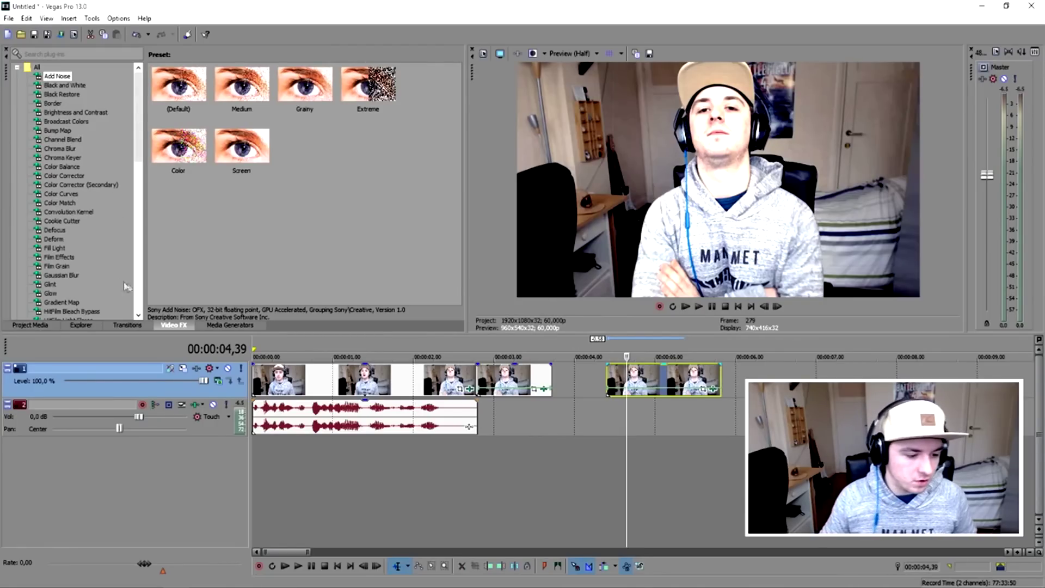
# Apply the Black and White Default preset to the end piece.
pyautogui.press('Down')
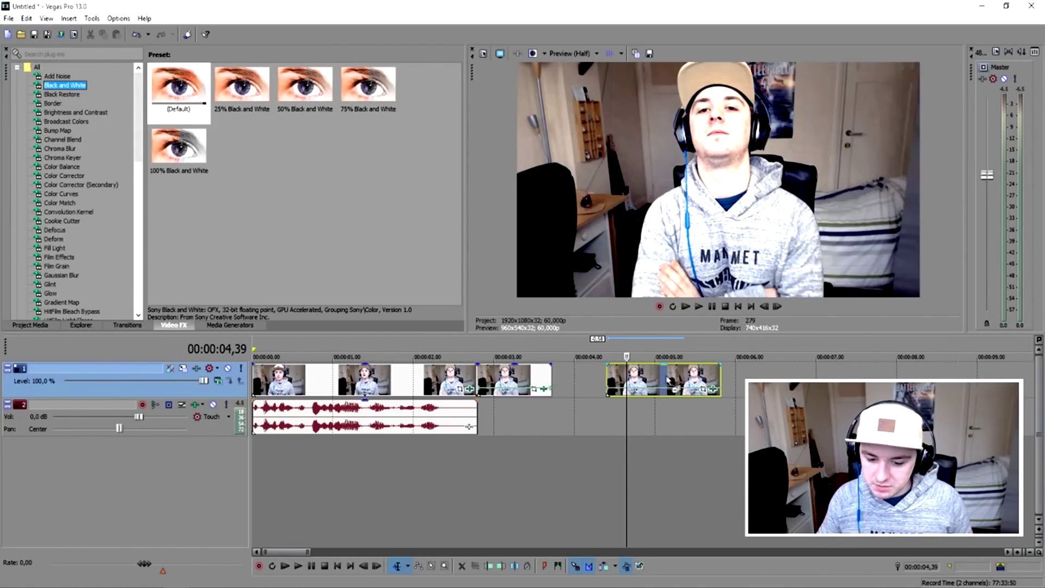
pyautogui.moveTo(667, 380); pyautogui.dragTo(660, 379)
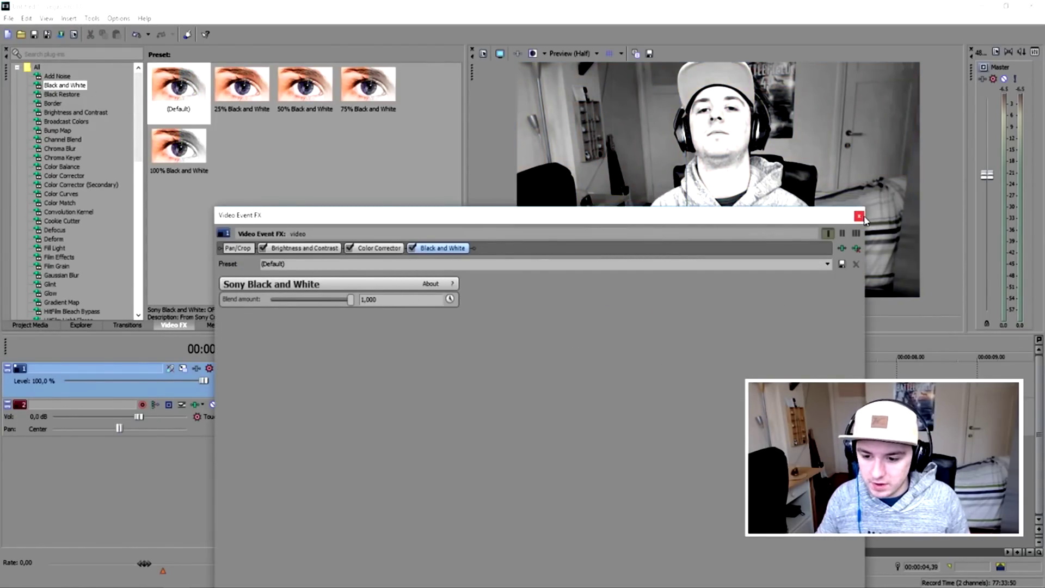
pyautogui.click(859, 216)
# Overlap the frozen clip with the black-and-white piece to form a roughly 0.41 s crossfade.
pyautogui.click(486, 347)
pyautogui.scroll(2, 730, 391)
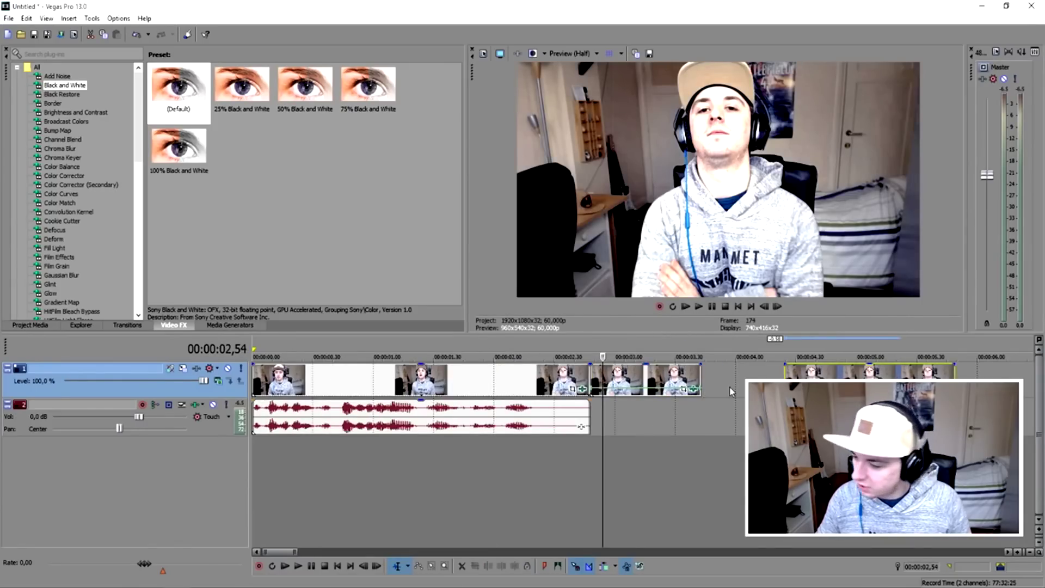
pyautogui.scroll(-2, 730, 391)
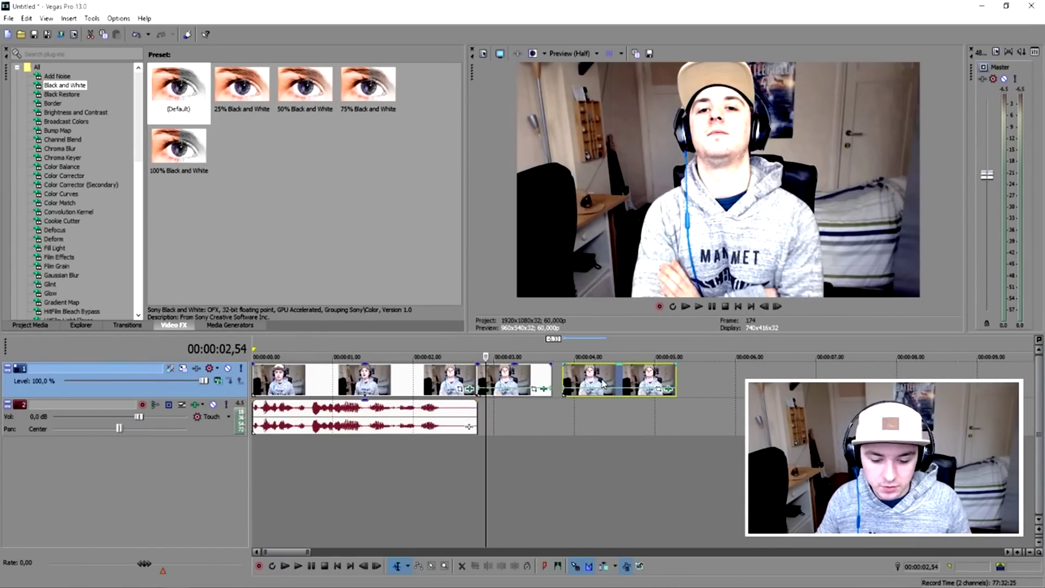
pyautogui.click(533, 379)
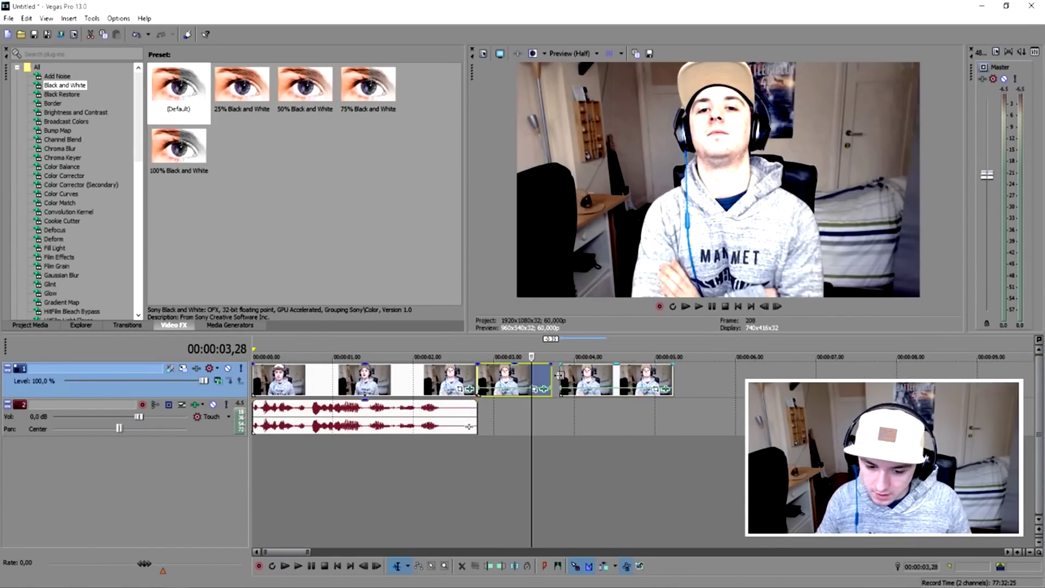
pyautogui.moveTo(550, 372); pyautogui.dragTo(673, 379)
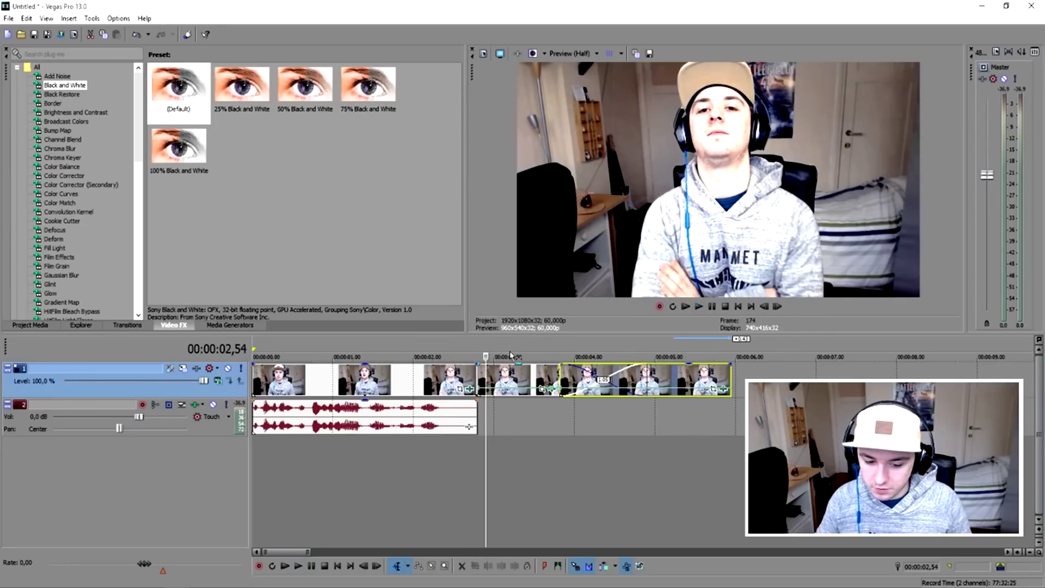
pyautogui.moveTo(589, 366); pyautogui.dragTo(599, 372)
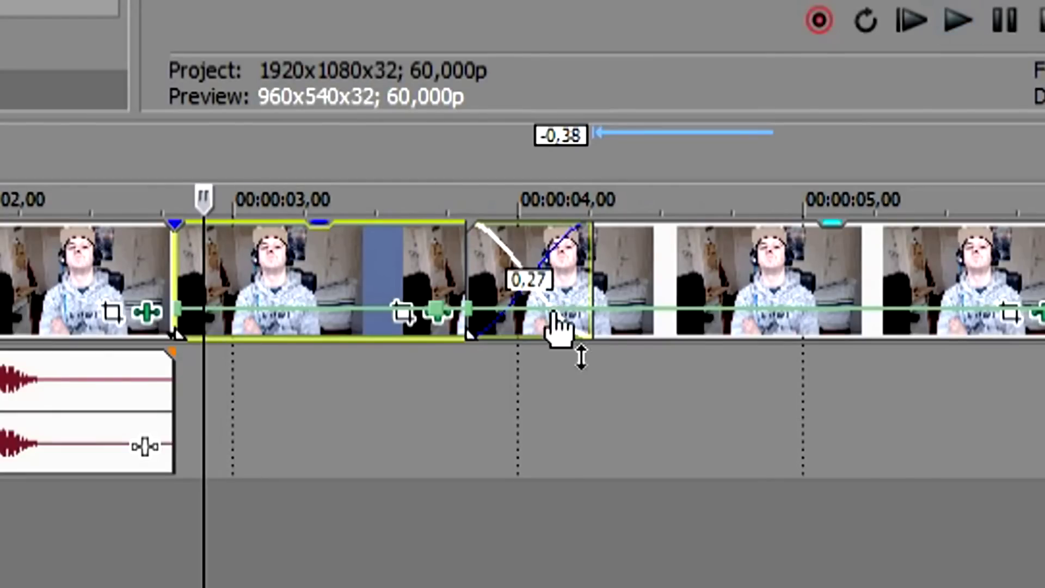
pyautogui.scroll(2, 710, 379)
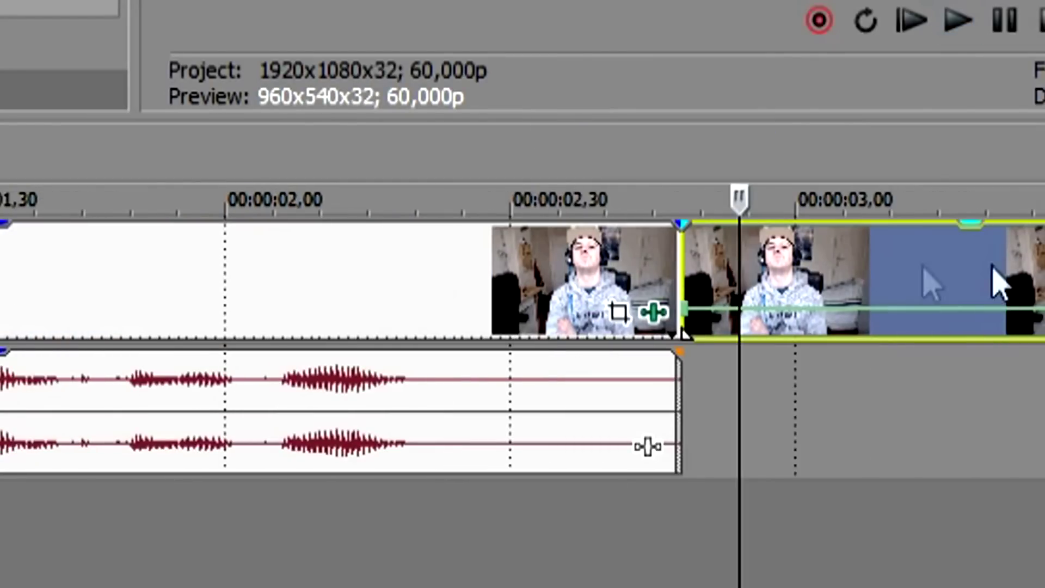
pyautogui.scroll(-2, 693, 349)
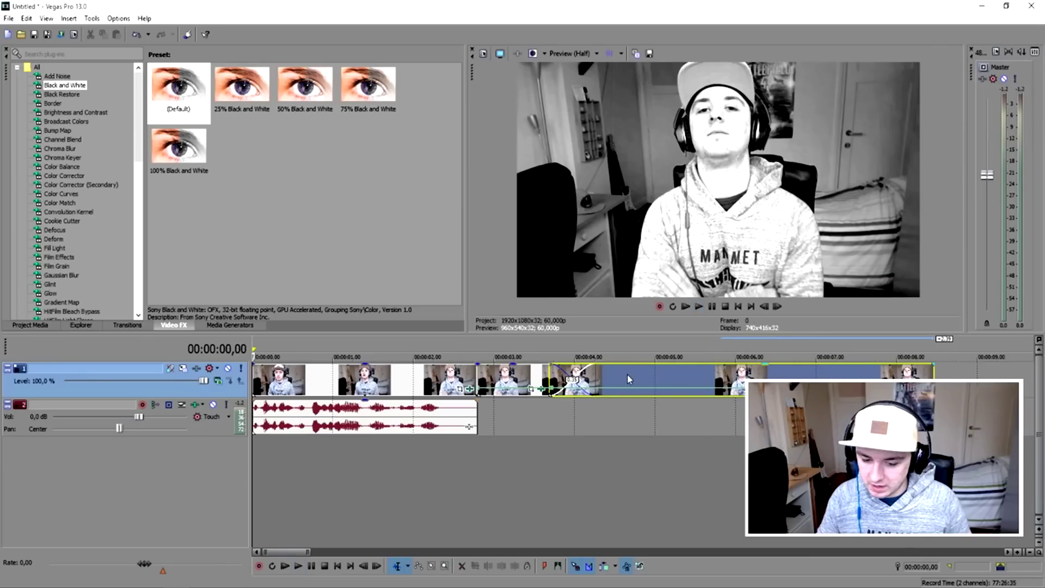
# Slide the black-and-white clip to reshape its crossfade and preview the frame at 00:00:04,50.
pyautogui.moveTo(628, 379); pyautogui.dragTo(585, 377)
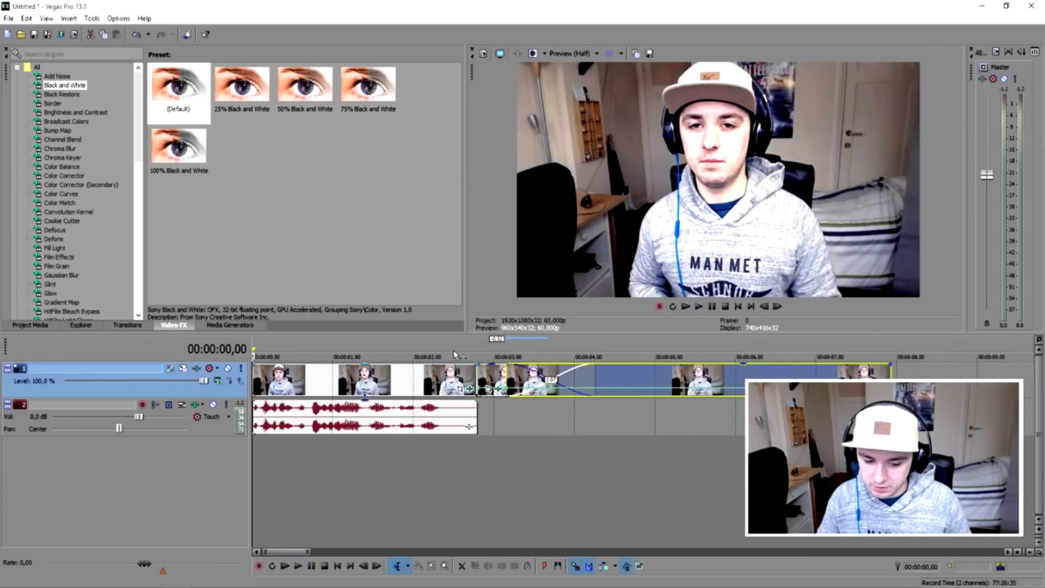
pyautogui.click(453, 355)
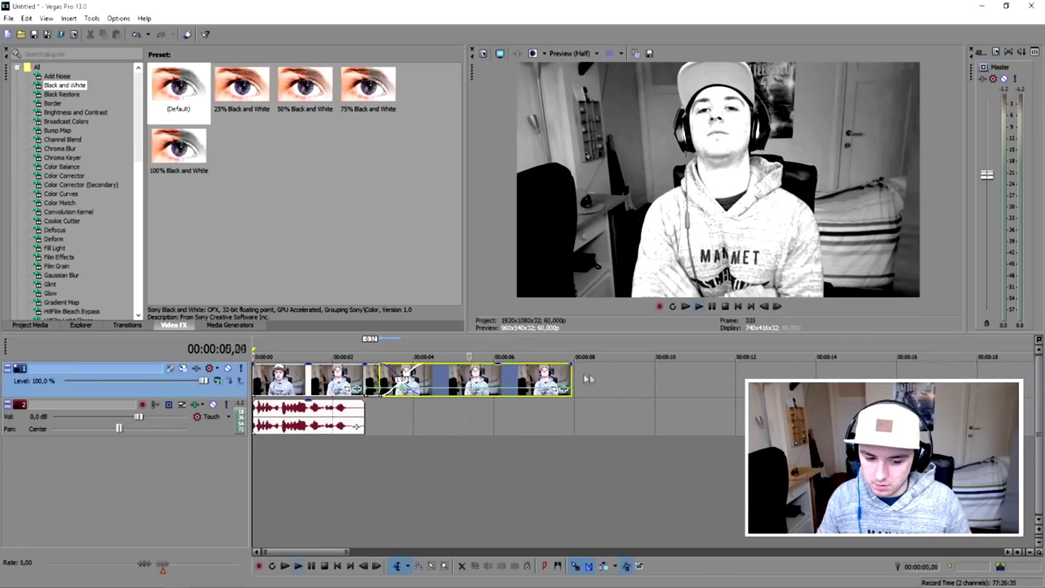
pyautogui.moveTo(413, 360); pyautogui.dragTo(574, 359)
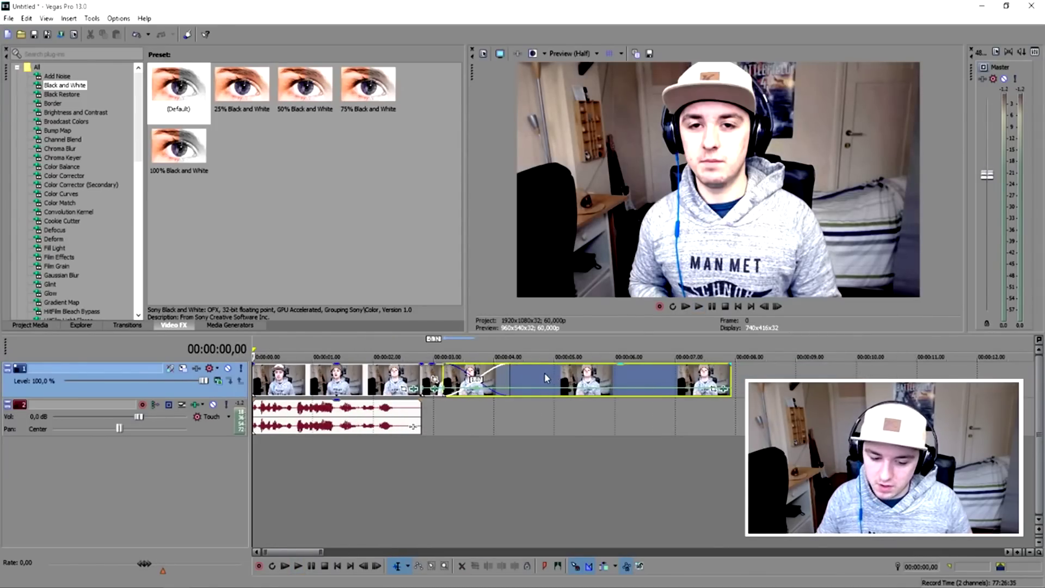
pyautogui.click(545, 376)
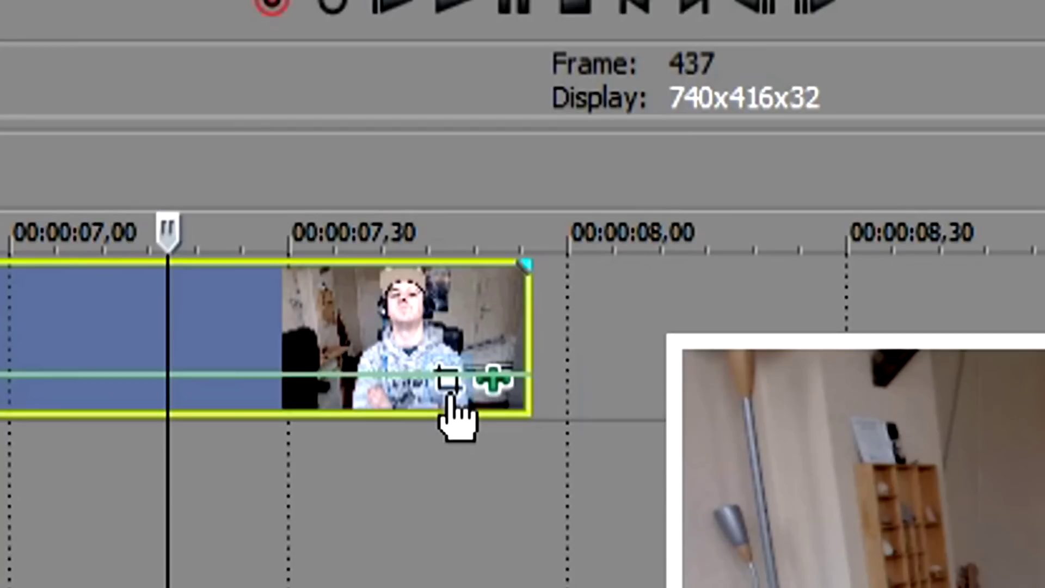
# At 00:00:04,23 in Pan/Crop, shrink the frame to about 1659.7 x 933.6 to zoom in.
pyautogui.click(450, 396)
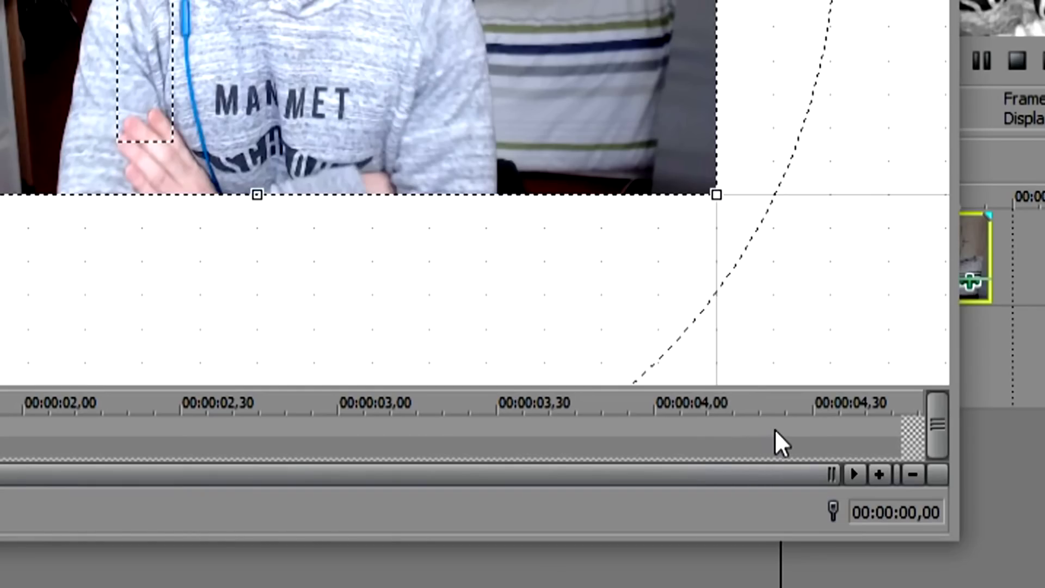
pyautogui.click(634, 448)
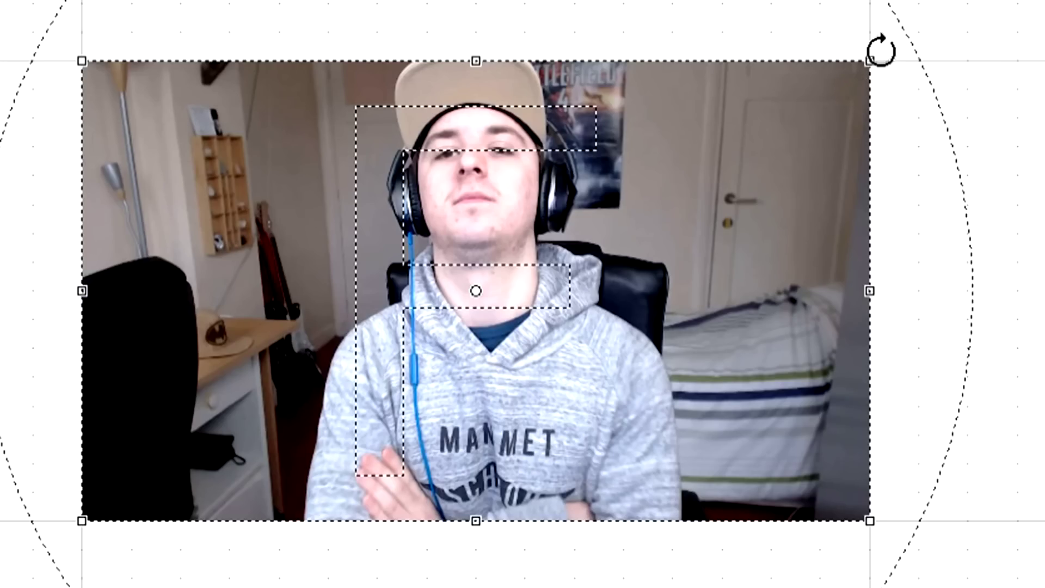
pyautogui.moveTo(867, 59); pyautogui.dragTo(831, 82)
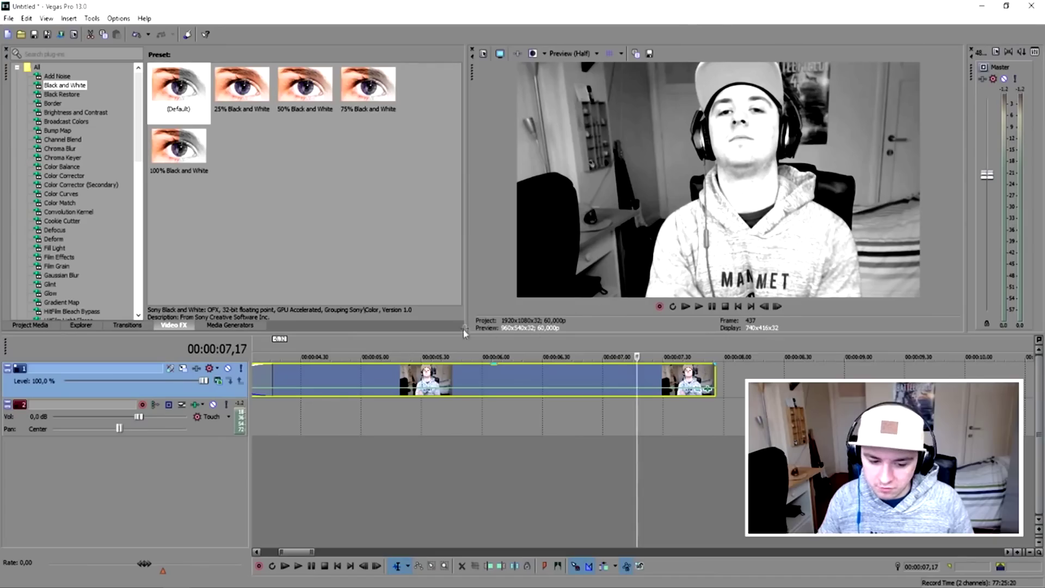
# Play the edit back from the start of the project.
pyautogui.scroll(-5, 397, 346)
pyautogui.click(725, 306)
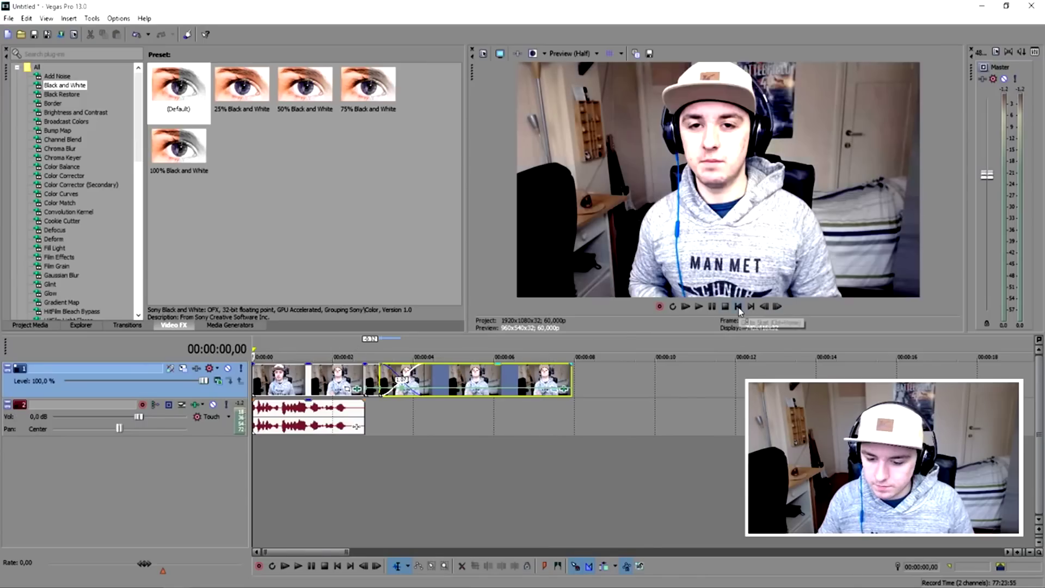
pyautogui.press('space')
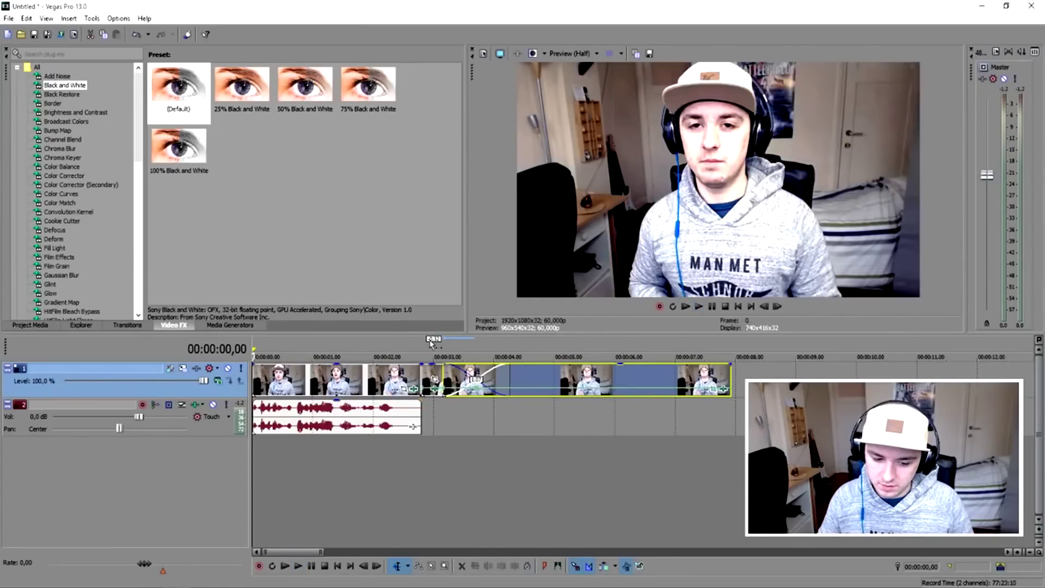
# Shift the black-and-white clip later, trim its end, and insert an empty video track on top.
pyautogui.moveTo(522, 380); pyautogui.dragTo(560, 379)
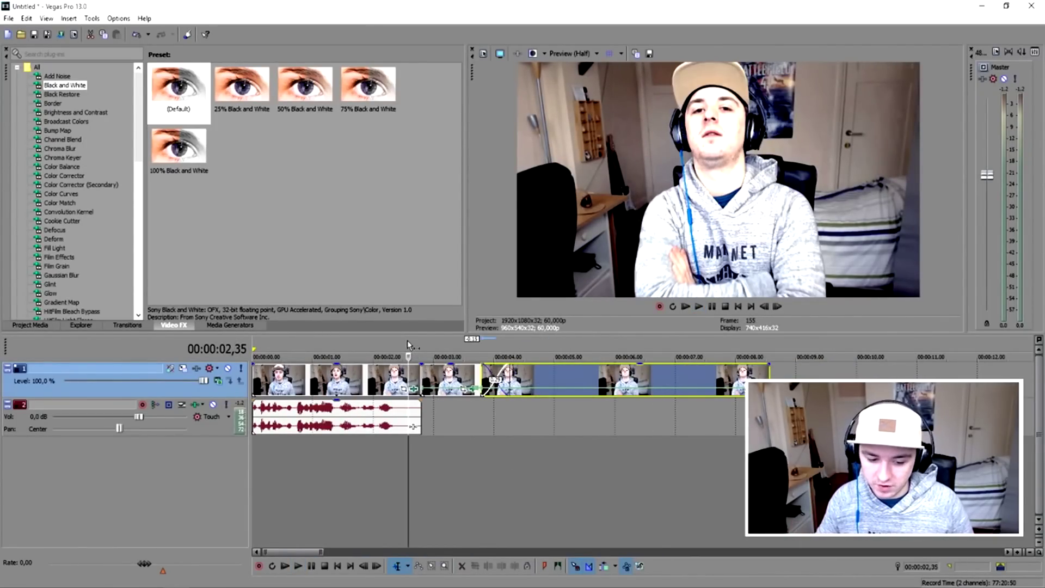
pyautogui.click(432, 372)
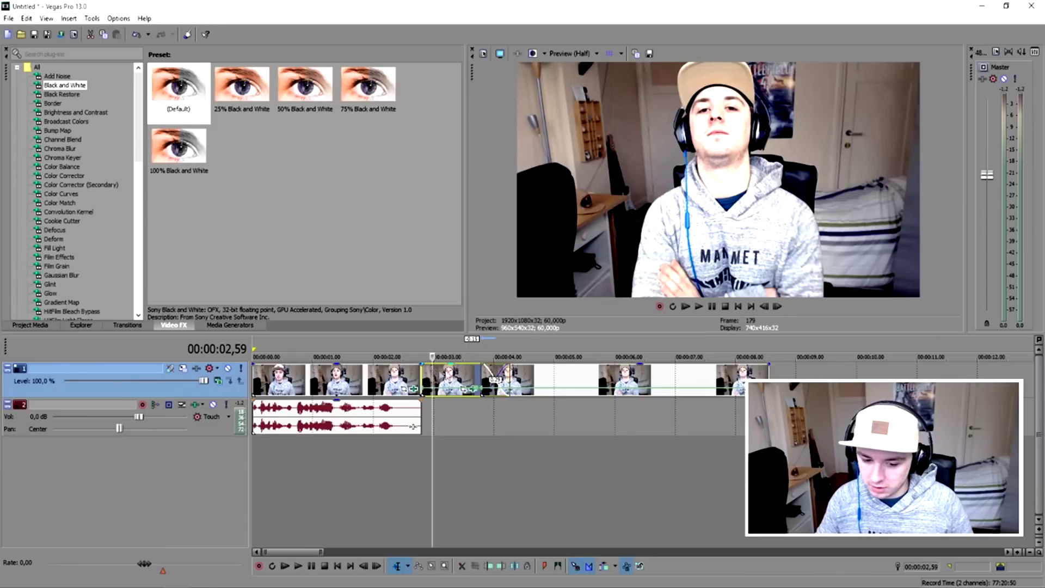
pyautogui.click(562, 380)
pyautogui.click(421, 351)
pyautogui.moveTo(768, 370); pyautogui.dragTo(724, 370)
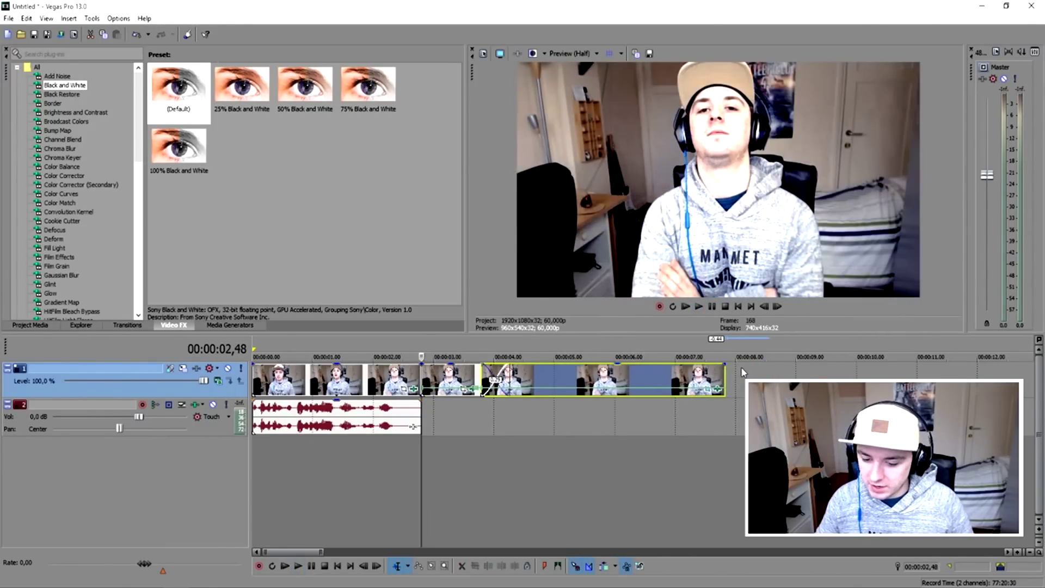
pyautogui.rightClick(744, 372)
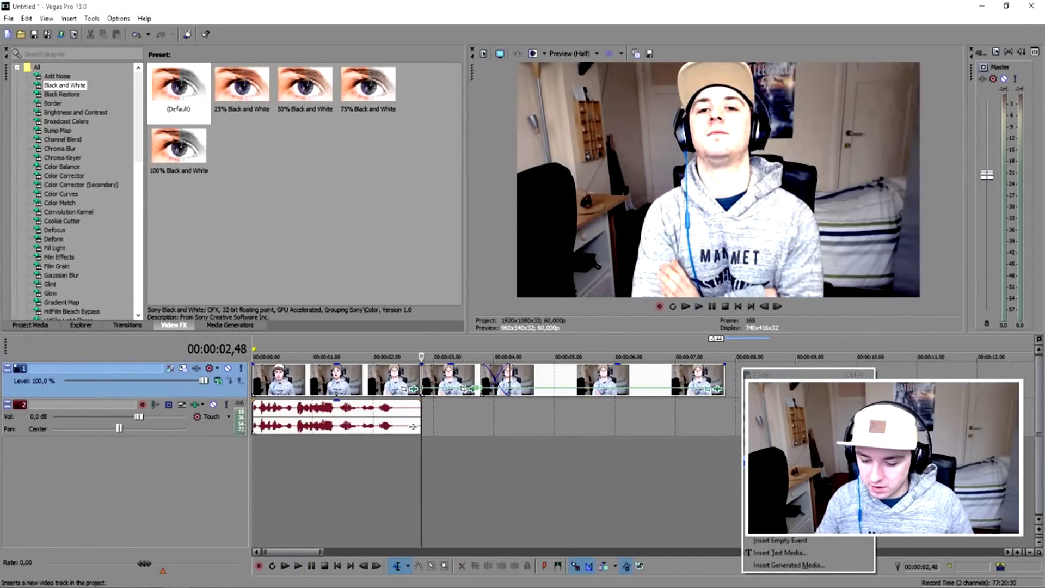
pyautogui.click(784, 527)
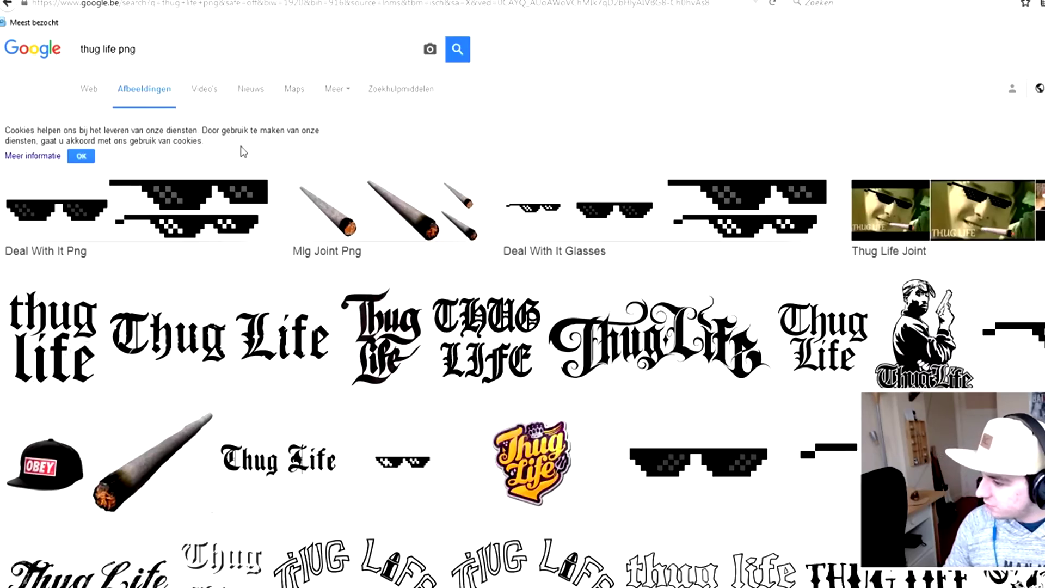
# Compare the Thug Life results and save the plain 517 × 112 Thug-Life.png lettering image.
pyautogui.click(635, 339)
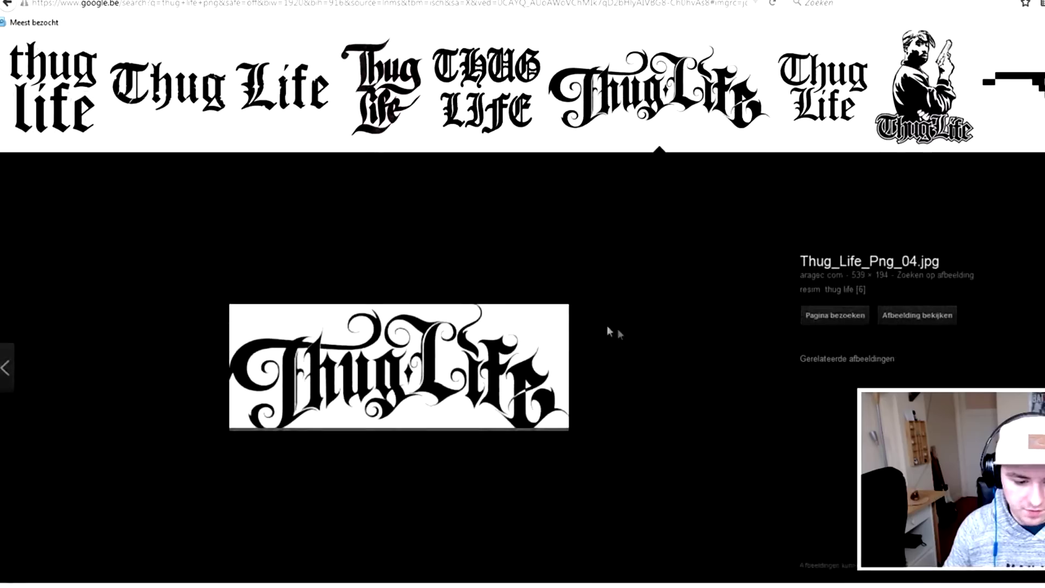
pyautogui.click(221, 87)
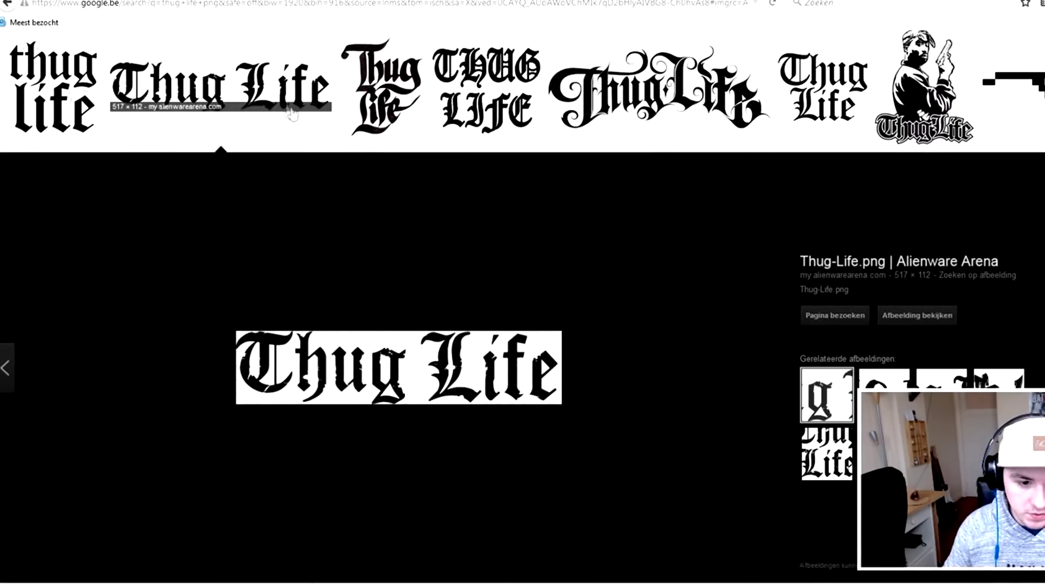
pyautogui.click(81, 66)
pyautogui.click(221, 87)
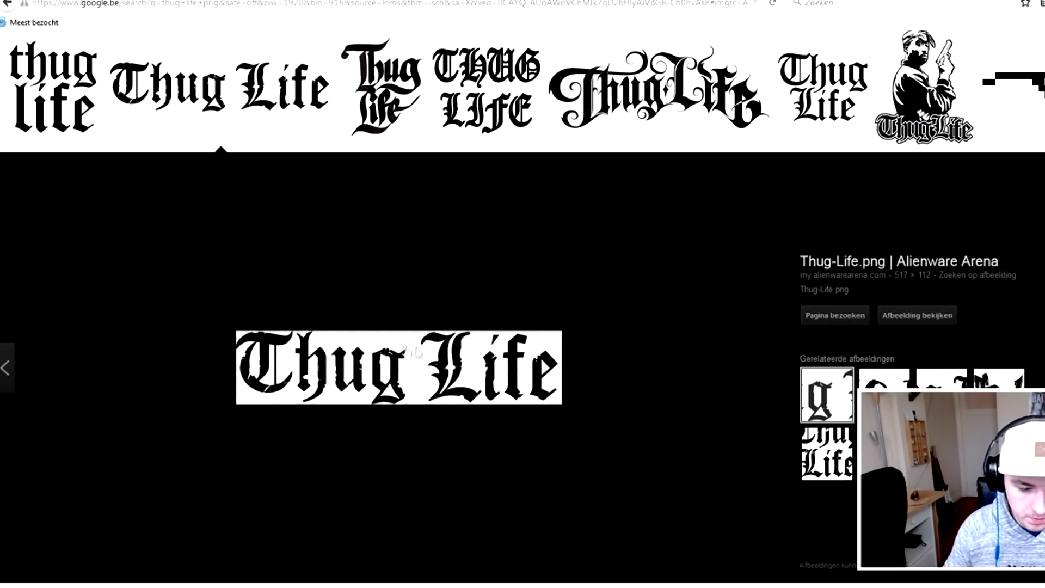
pyautogui.rightClick(388, 344)
pyautogui.click(490, 493)
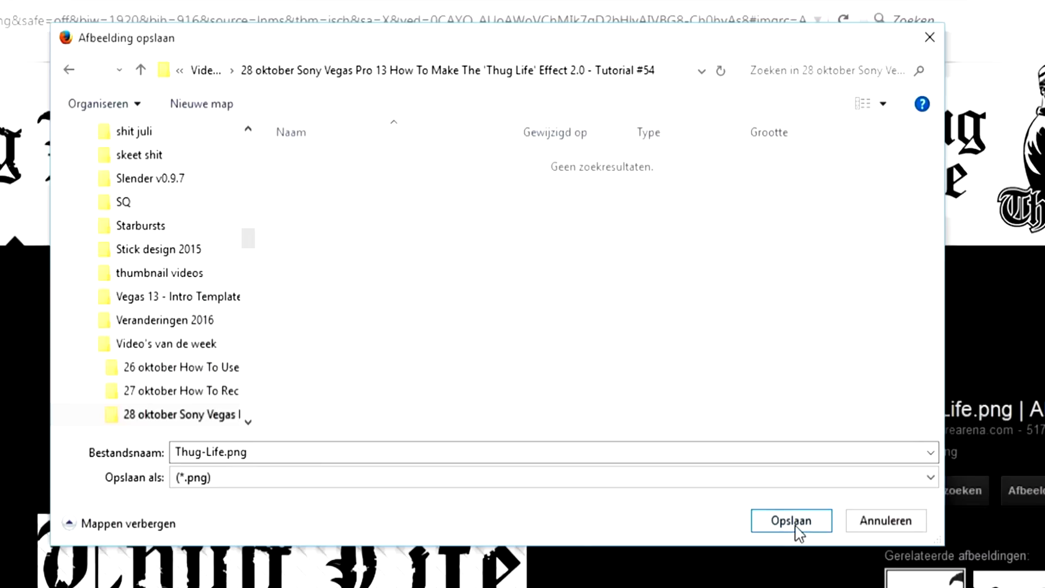
pyautogui.click(792, 521)
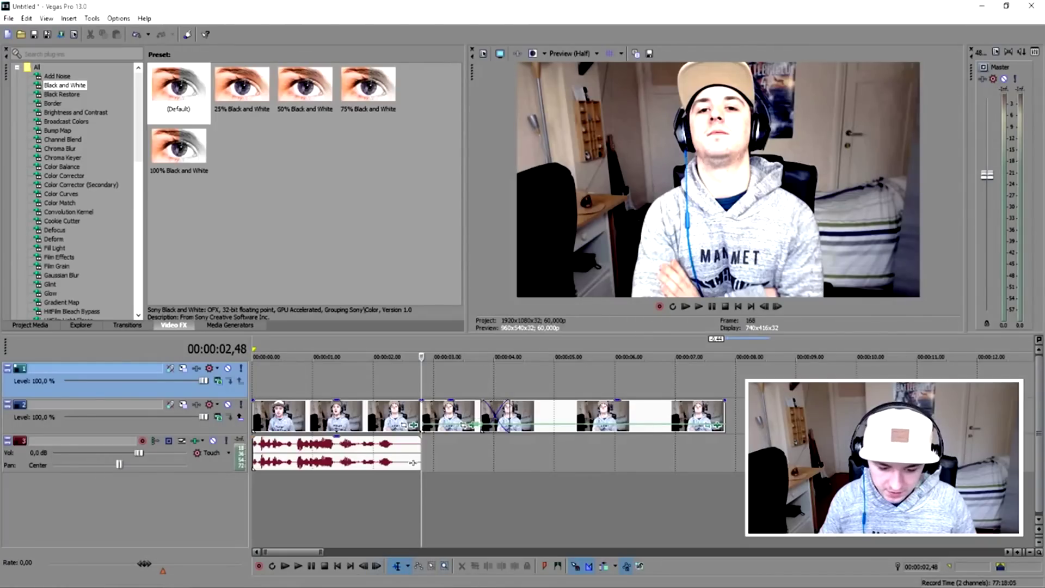
# Drag Thug-Life.png from the project folder onto the top video track at about 00:00:04,8.
pyautogui.hotkey('alt', 'Tab')
pyautogui.moveTo(576, 82); pyautogui.dragTo(500, 139)
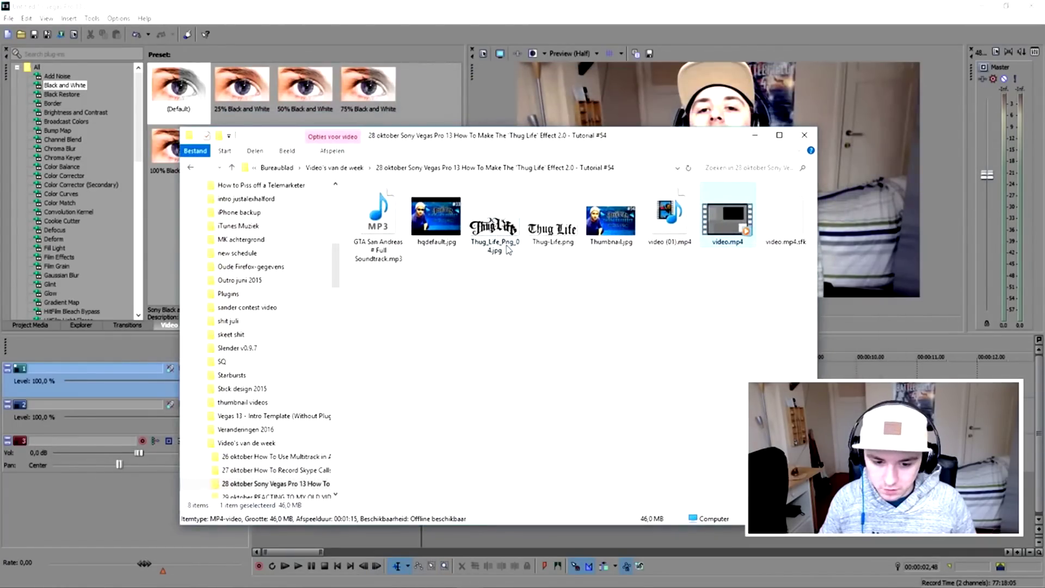
pyautogui.click(546, 233)
pyautogui.moveTo(550, 225); pyautogui.dragTo(581, 387)
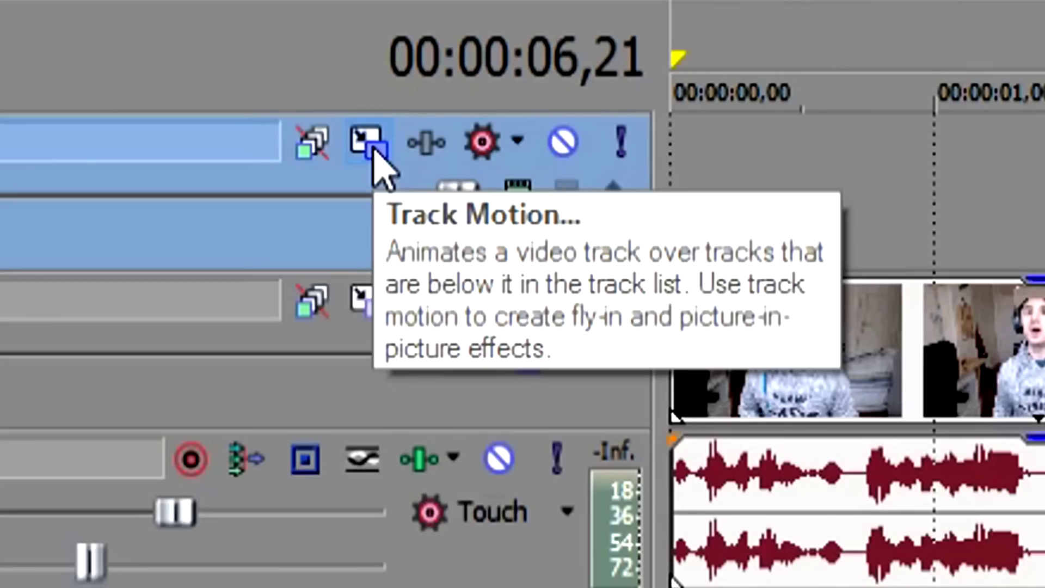
# Use Track Motion to shrink the Thug Life text to 771.76 x 434.11 in the top-left.
pyautogui.click(375, 158)
pyautogui.moveTo(350, 98); pyautogui.dragTo(193, 329)
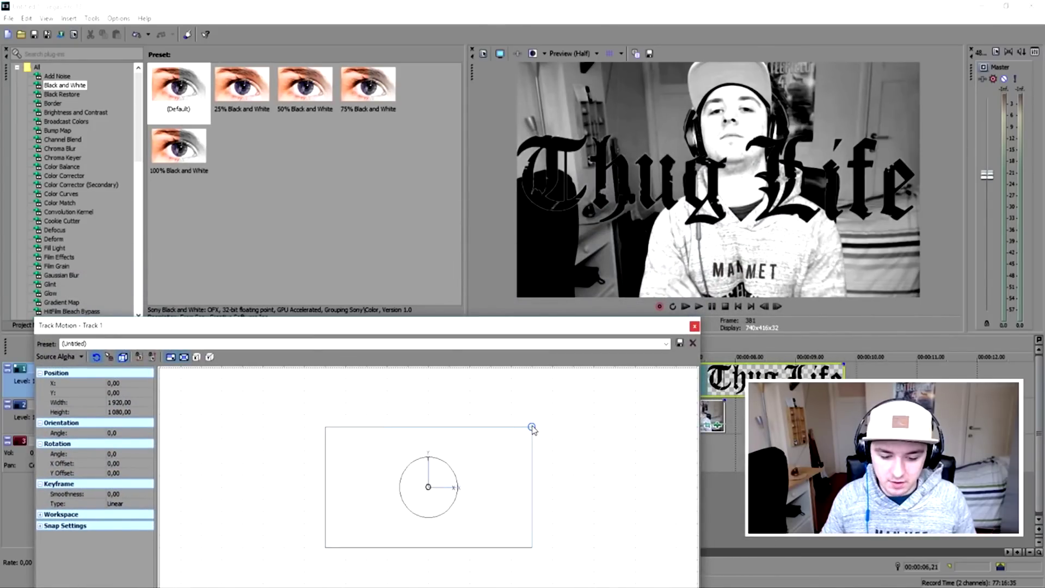
pyautogui.moveTo(532, 429)
pyautogui.mouseDown()
pyautogui.moveTo(495, 446)
pyautogui.moveTo(541, 420)
pyautogui.mouseUp()
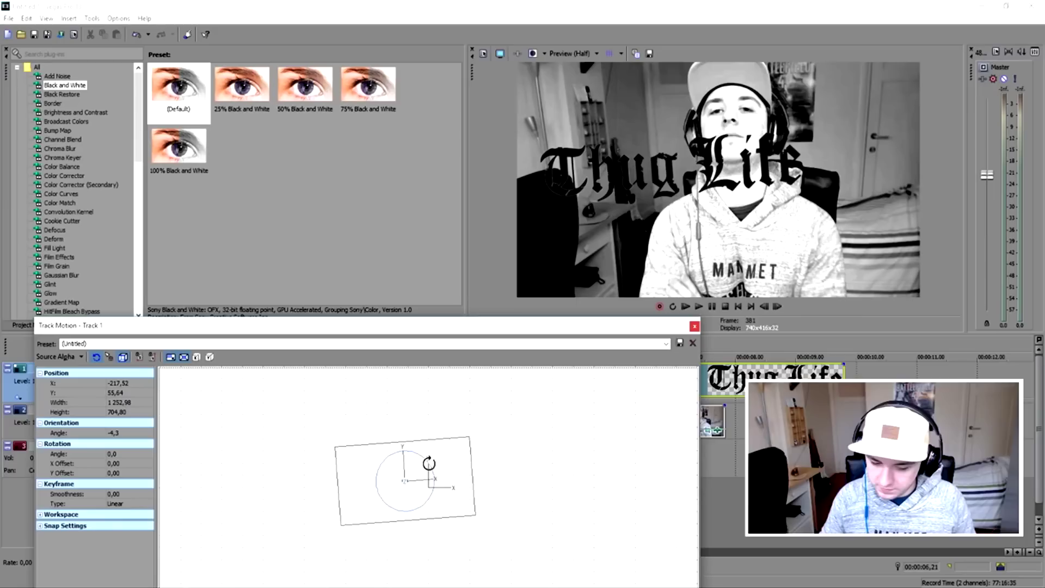
pyautogui.moveTo(478, 441); pyautogui.dragTo(462, 461)
pyautogui.moveTo(444, 502); pyautogui.dragTo(366, 413)
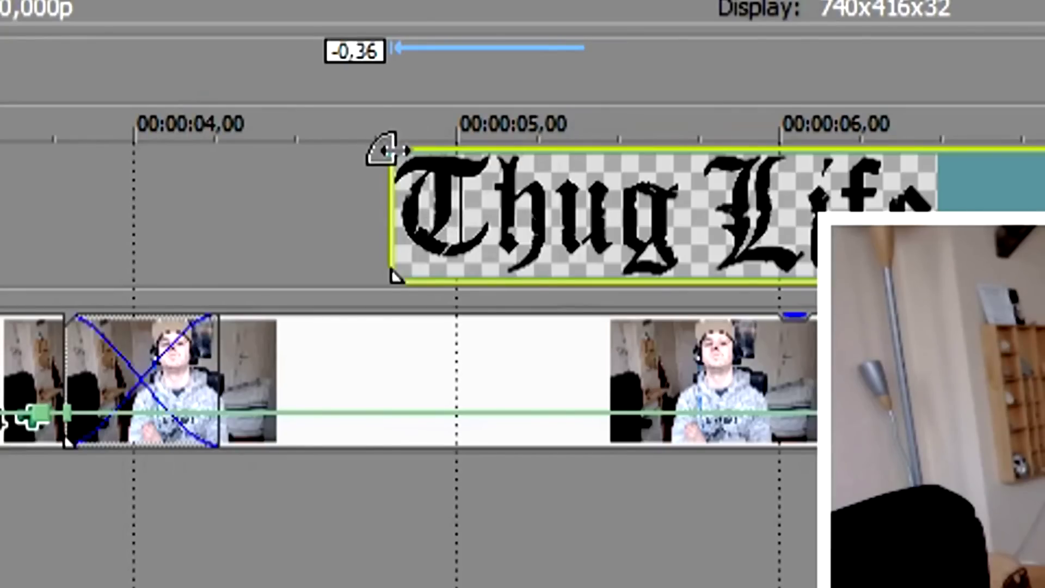
# Give the Thug Life clip a short fade-in and nudge it slightly later.
pyautogui.moveTo(385, 148); pyautogui.dragTo(580, 220)
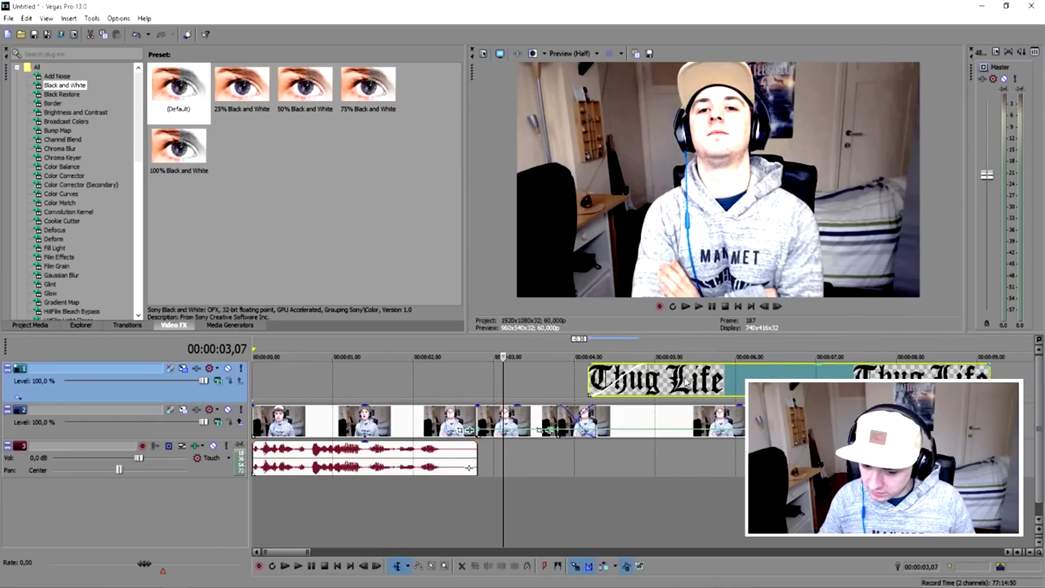
pyautogui.press('space')
pyautogui.moveTo(685, 381); pyautogui.dragTo(706, 381)
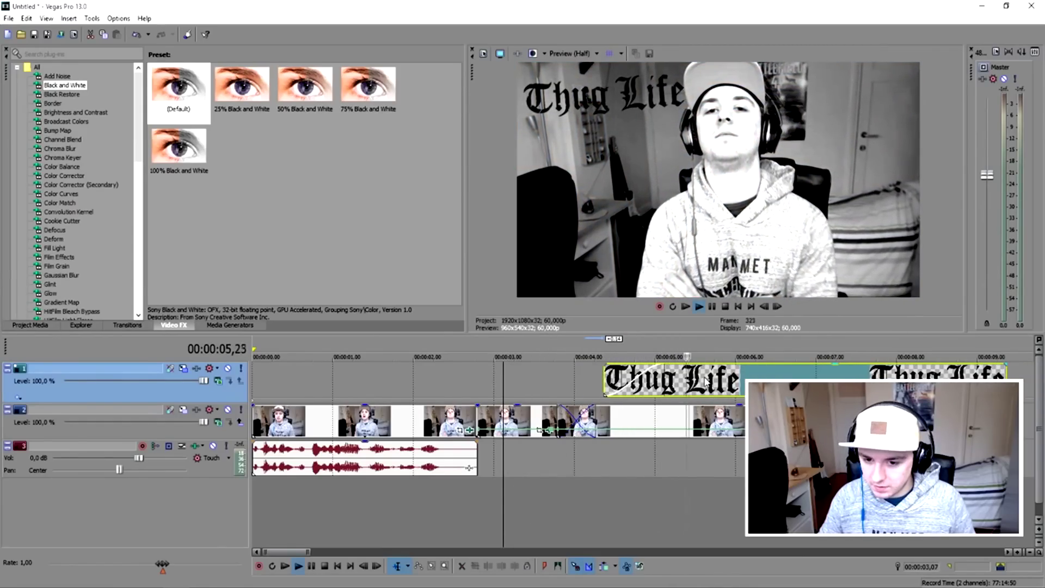
# Play back from 00:00:04,12, just before the text, then return to the project folder.
pyautogui.scroll(-2, 706, 381)
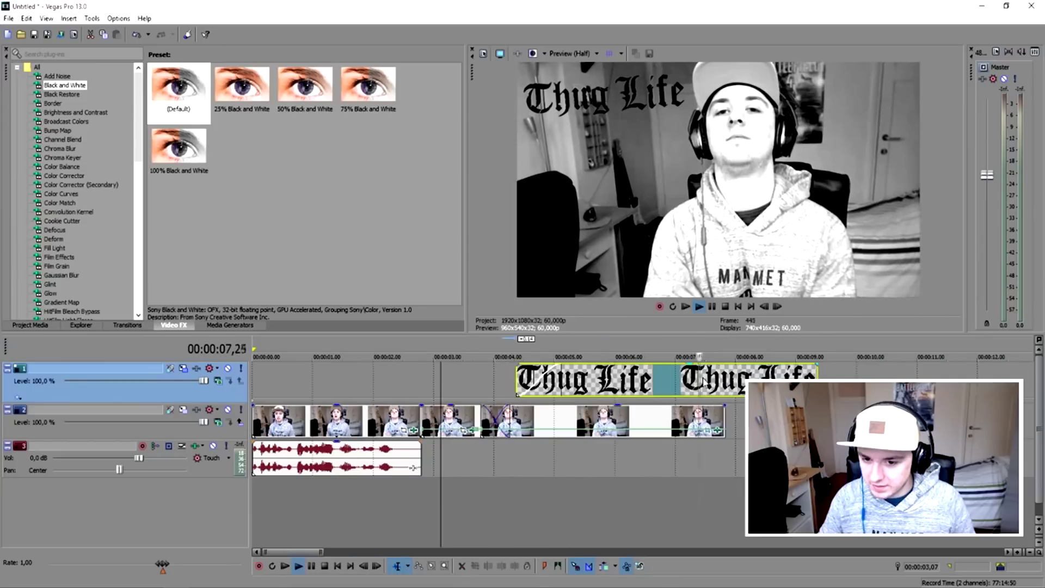
pyautogui.click(569, 355)
pyautogui.click(506, 351)
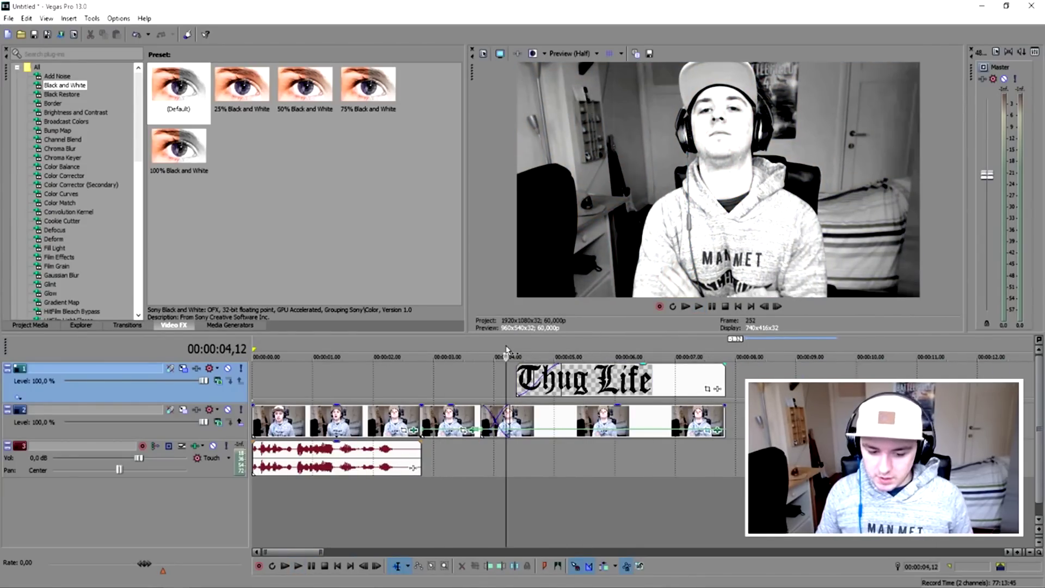
pyautogui.press('space')
pyautogui.press('space')
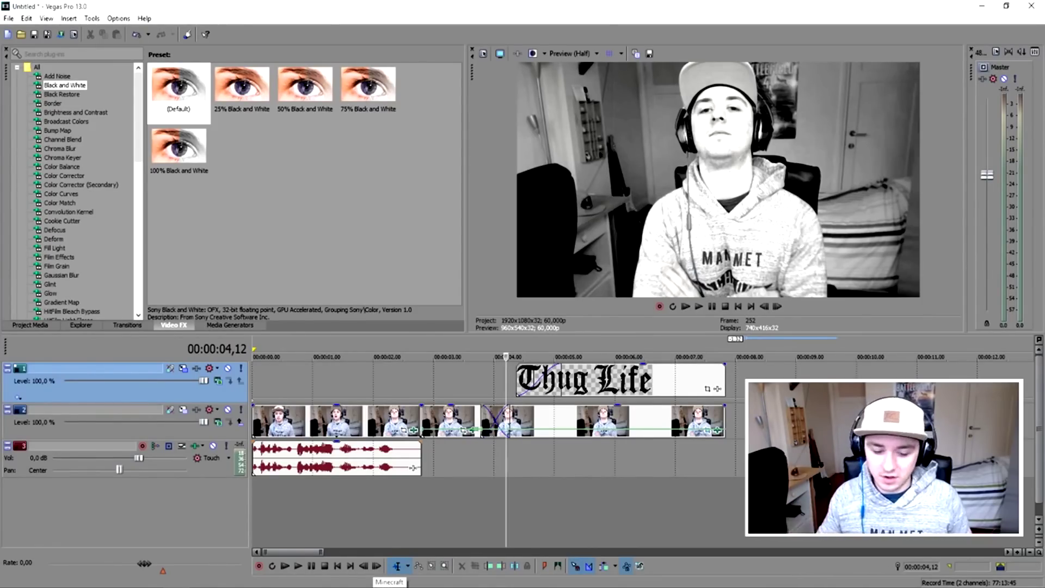
pyautogui.hotkey('alt', 'Tab')
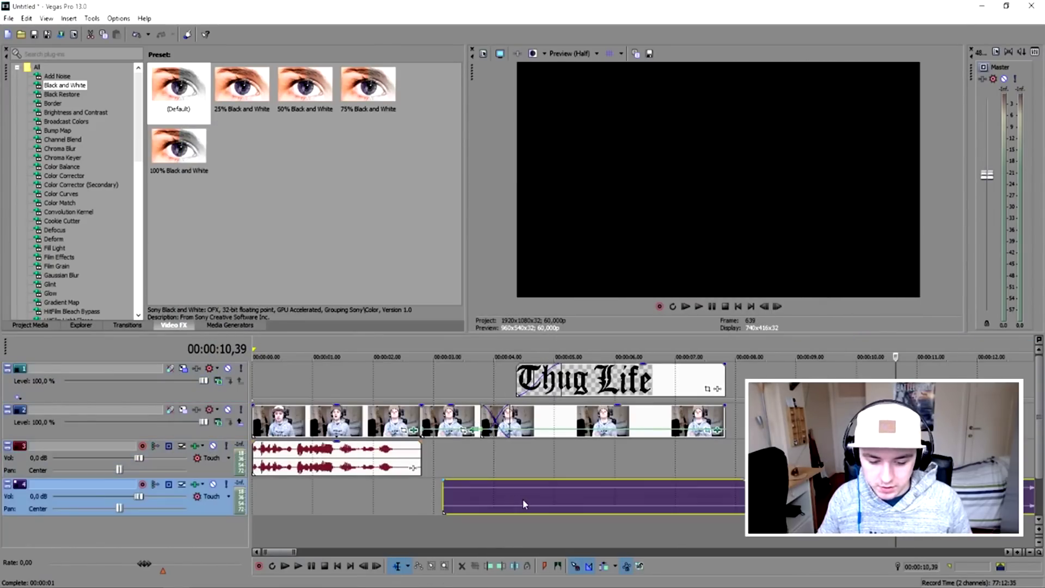
# Shift the music event slightly later so it starts partway into the clip.
pyautogui.scroll(-3, 524, 504)
pyautogui.click(524, 496)
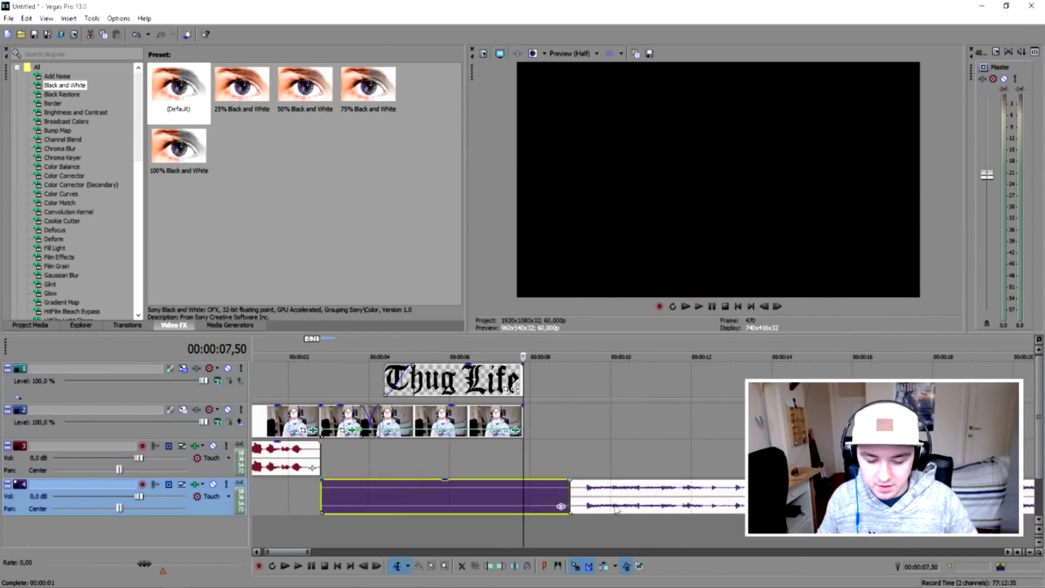
pyautogui.scroll(-3, 623, 506)
pyautogui.press('Home')
pyautogui.scroll(5, 562, 396)
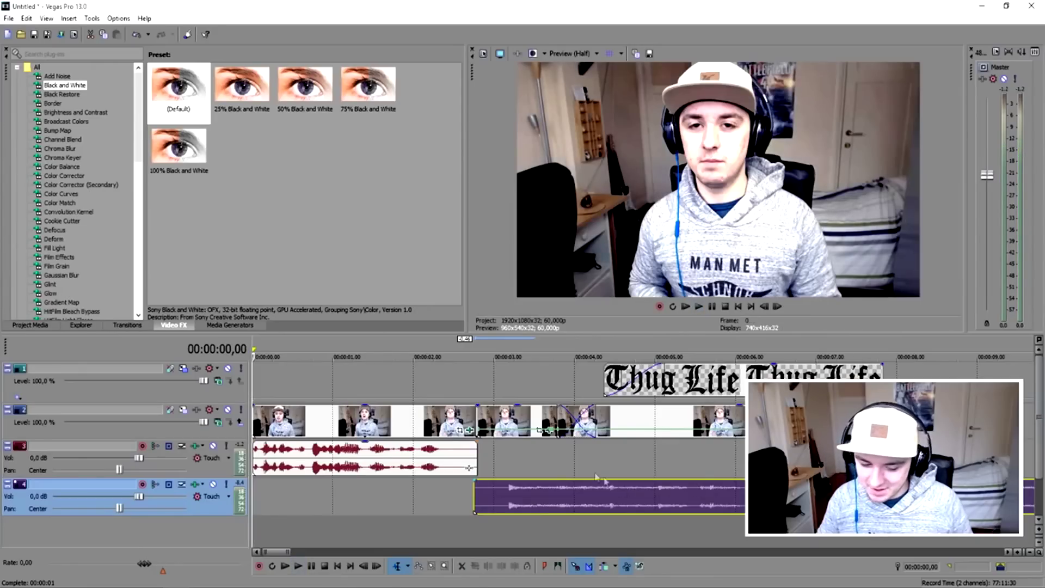
pyautogui.moveTo(543, 505); pyautogui.dragTo(562, 502)
# Preview from about 2.5 seconds, then insert a new empty video track at the top.
pyautogui.click(455, 374)
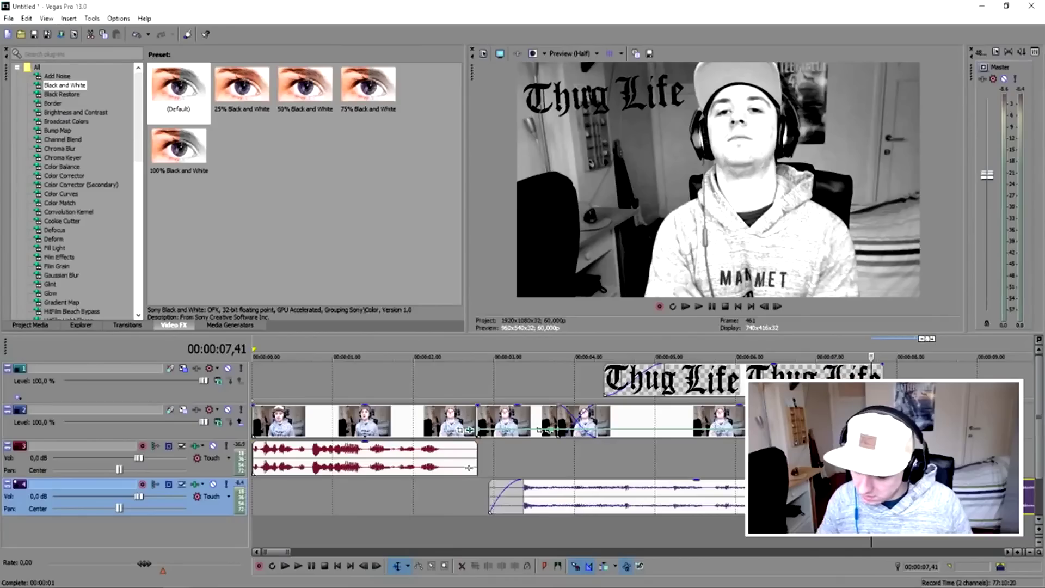
pyautogui.press('space')
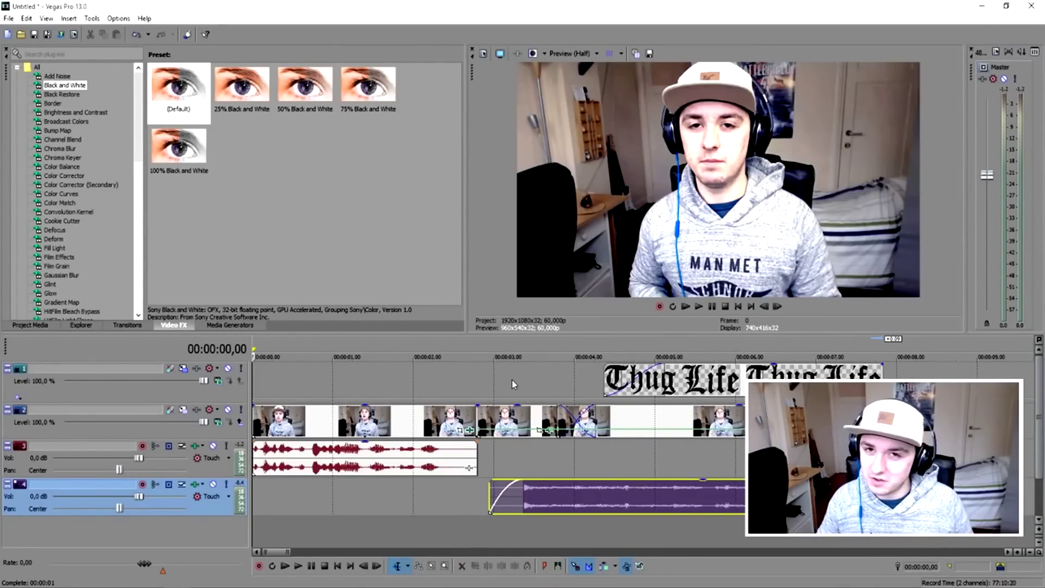
pyautogui.rightClick(544, 383)
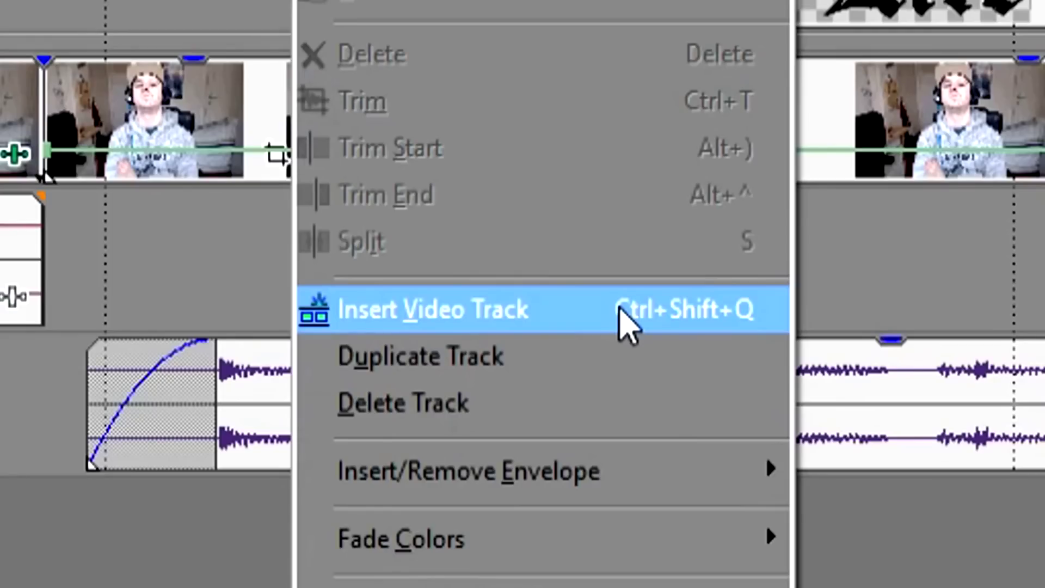
pyautogui.click(629, 473)
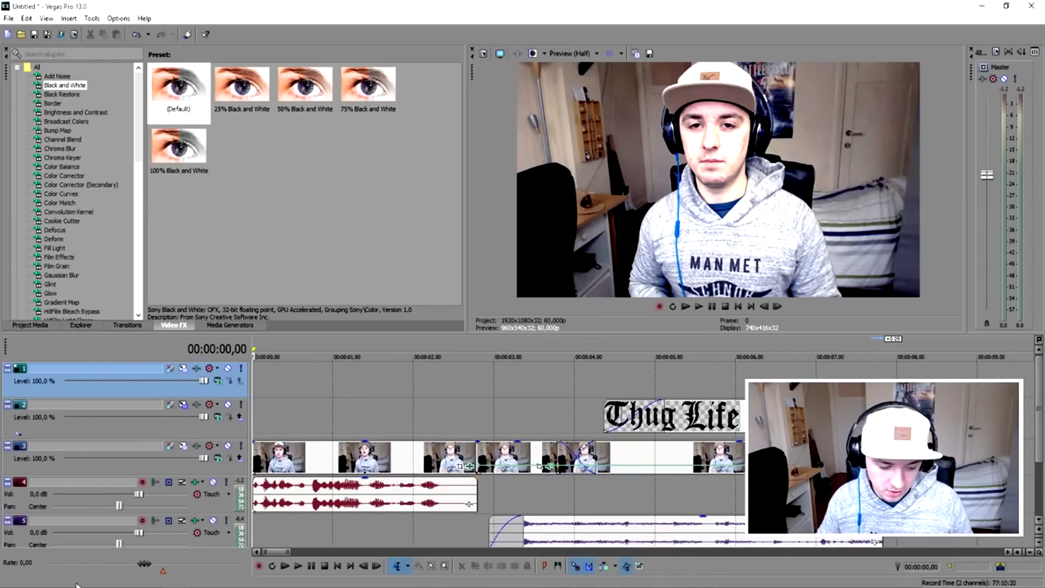
# Save the pixel sunglasses image from Google Images as deal-with-it-glasses.png for use in Vegas.
pyautogui.moveTo(41, 578)
pyautogui.click(87, 523)
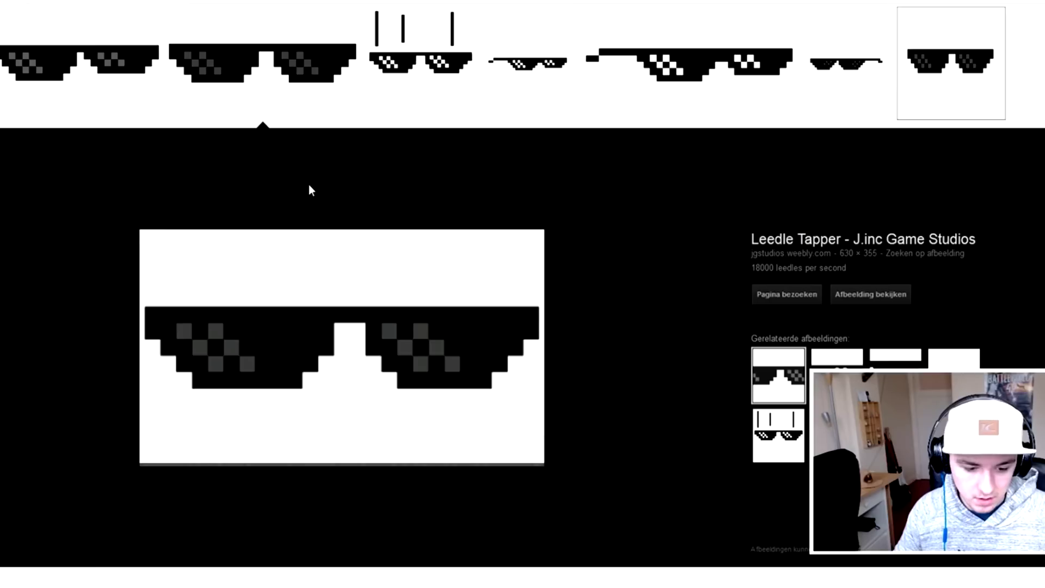
pyautogui.rightClick(387, 313)
pyautogui.click(453, 466)
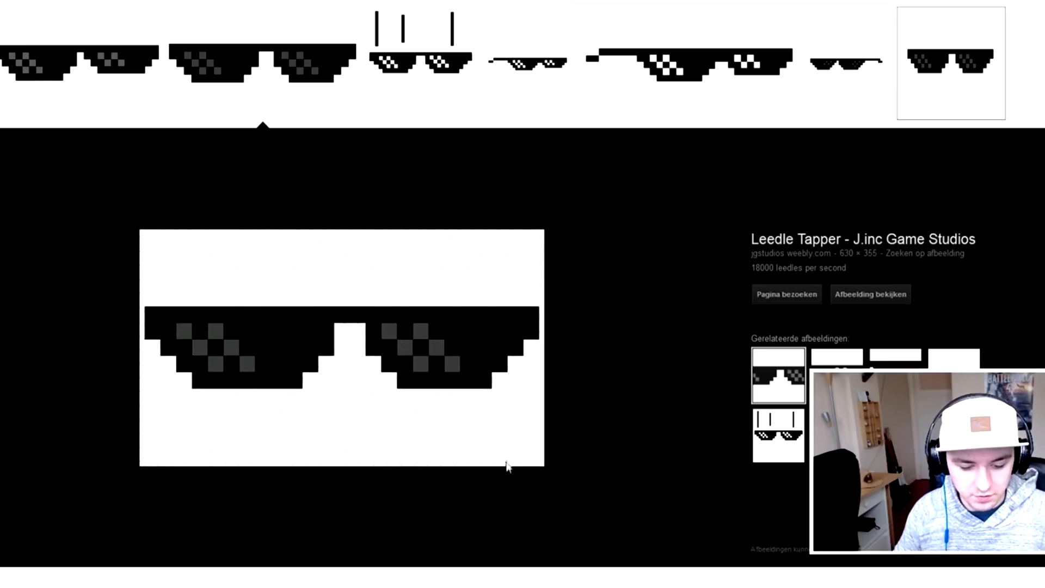
pyautogui.press('Return')
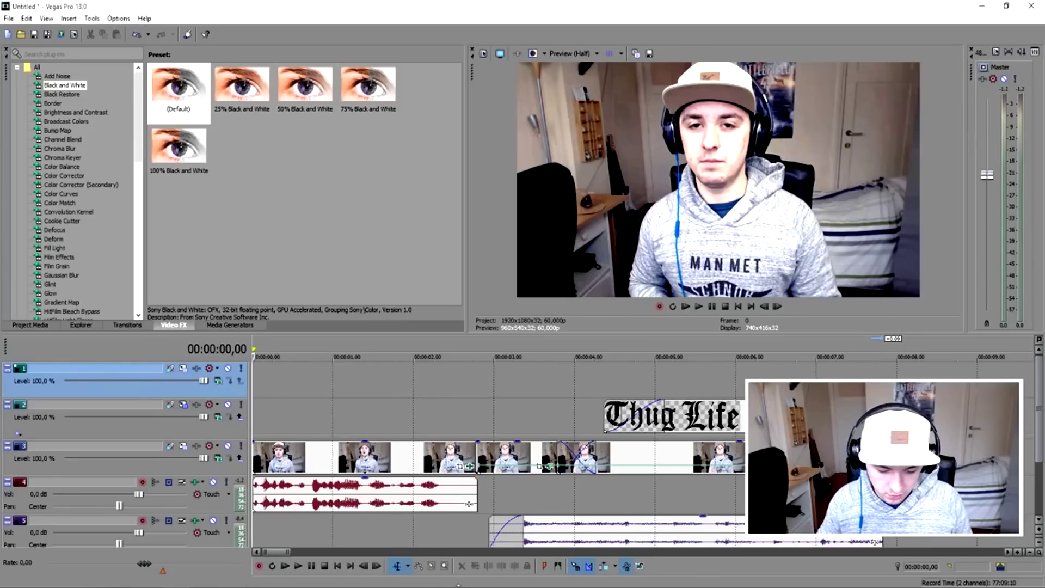
pyautogui.hotkey('alt', 'Tab')
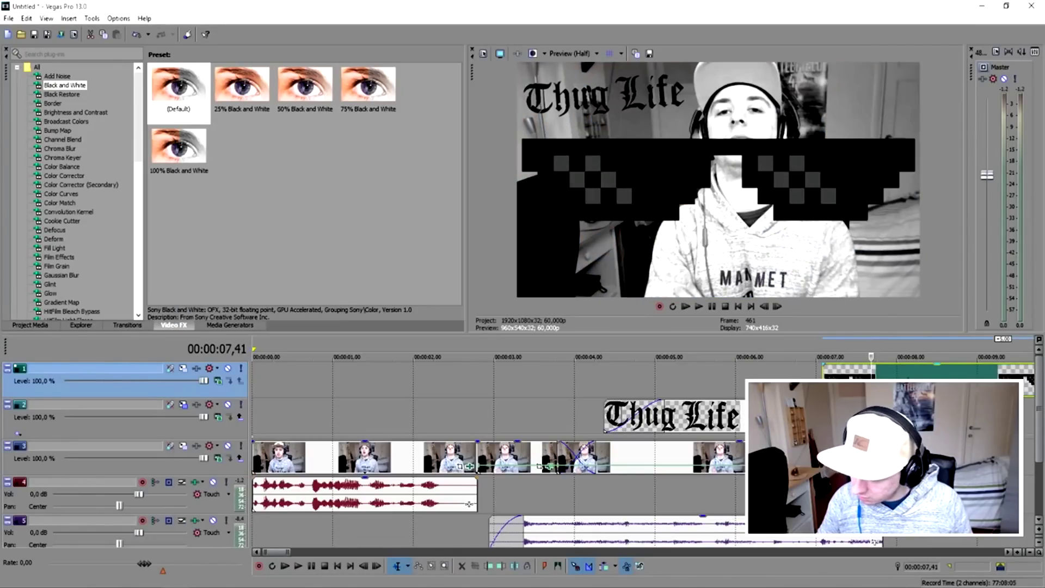
# Use Track Motion to shrink the sunglasses to about 322.66 x 181.50 over the person's eyes.
pyautogui.click(707, 379)
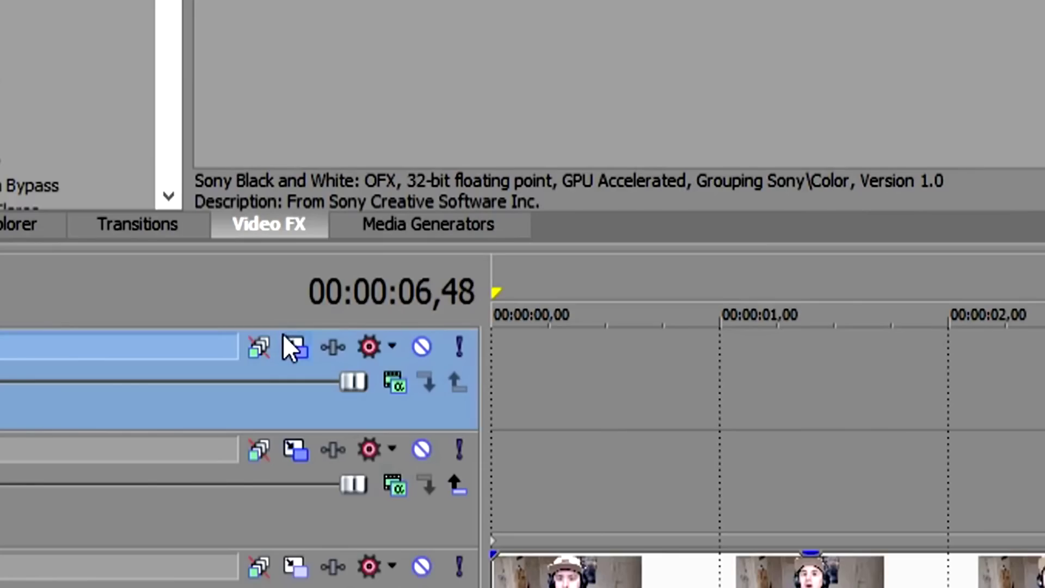
pyautogui.click(183, 367)
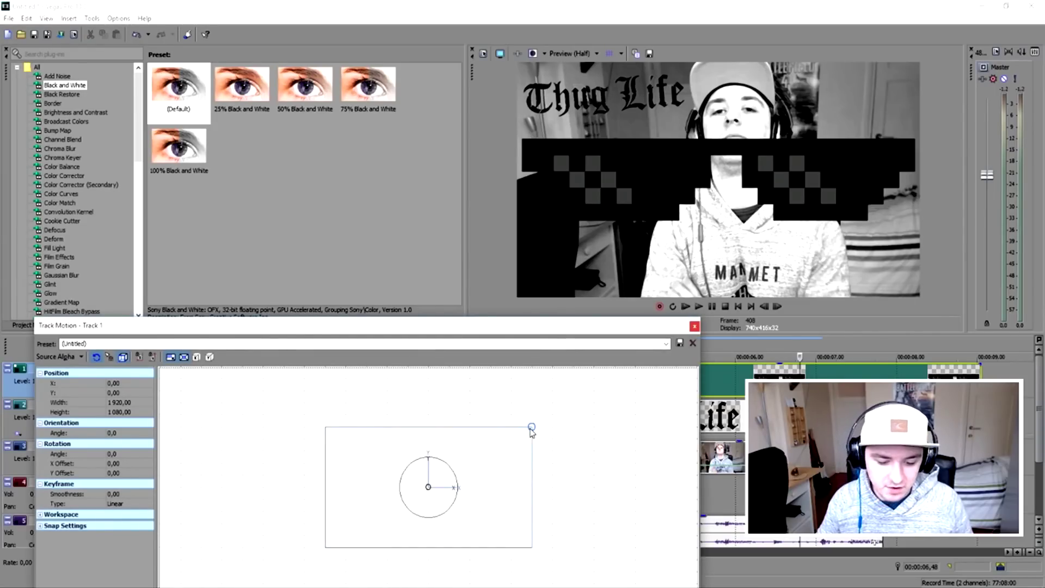
pyautogui.moveTo(534, 424); pyautogui.dragTo(473, 458)
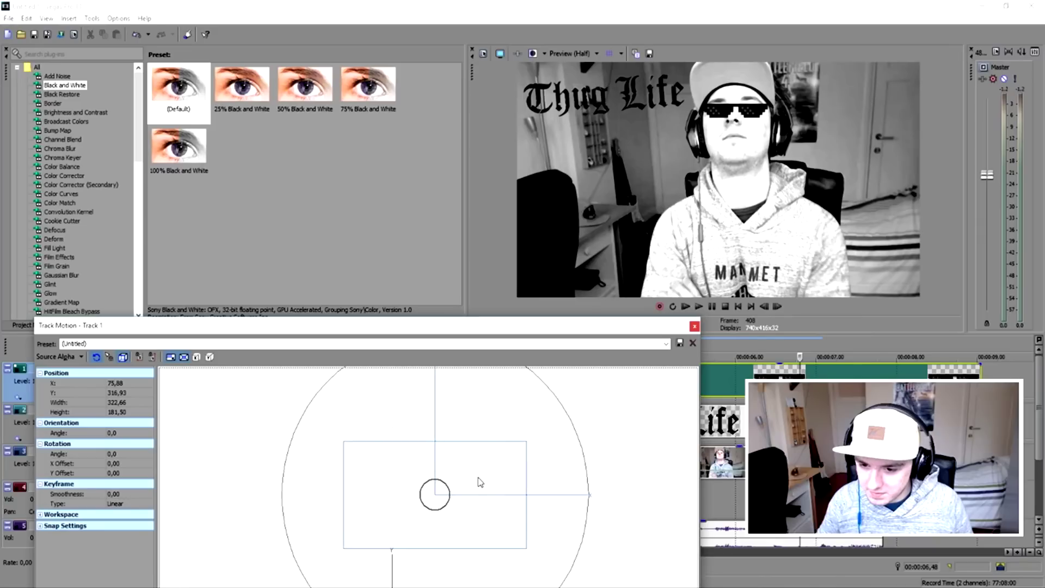
pyautogui.click(696, 328)
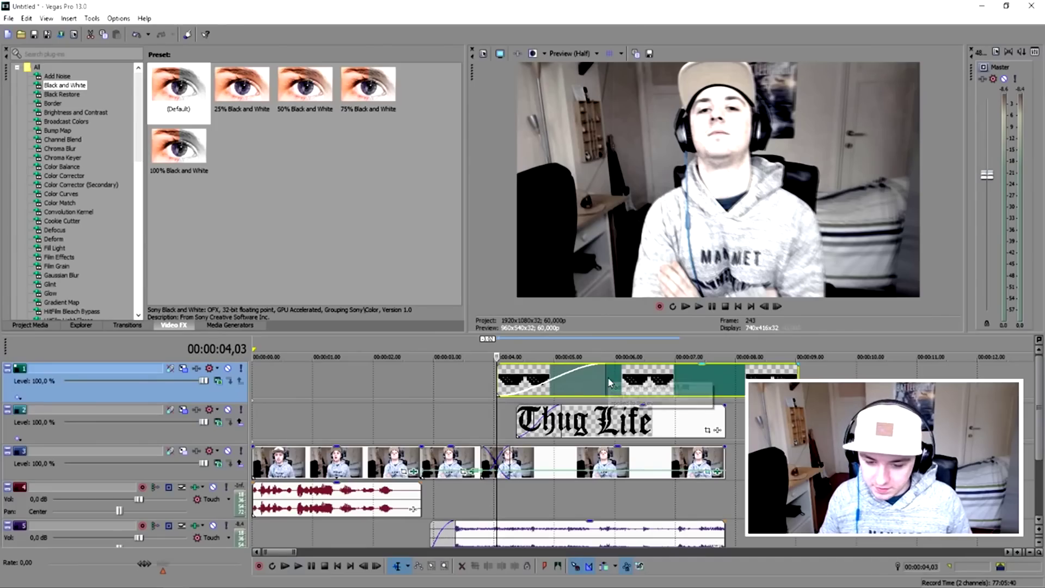
# Preview the sunglasses effect and trim the sunglasses event to end with the footage at about 00:00:07,5.
pyautogui.press('space')
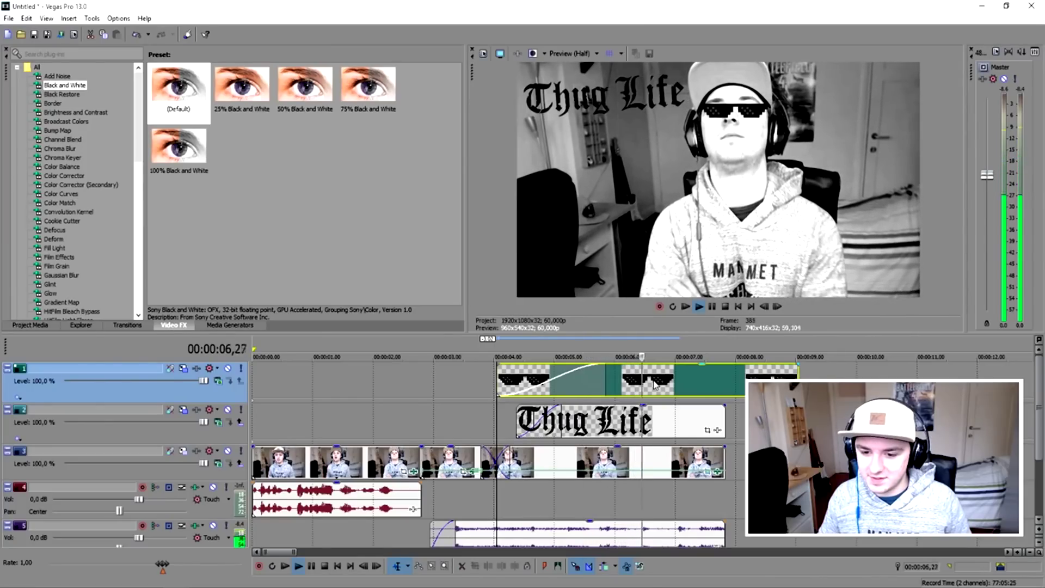
pyautogui.press('space')
pyautogui.moveTo(716, 389); pyautogui.dragTo(725, 388)
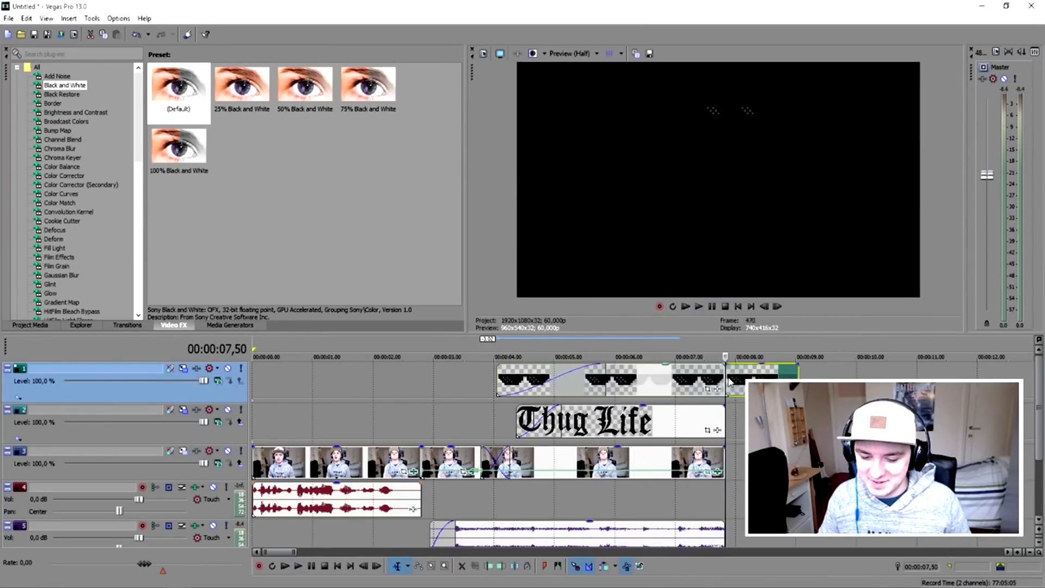
pyautogui.click(477, 344)
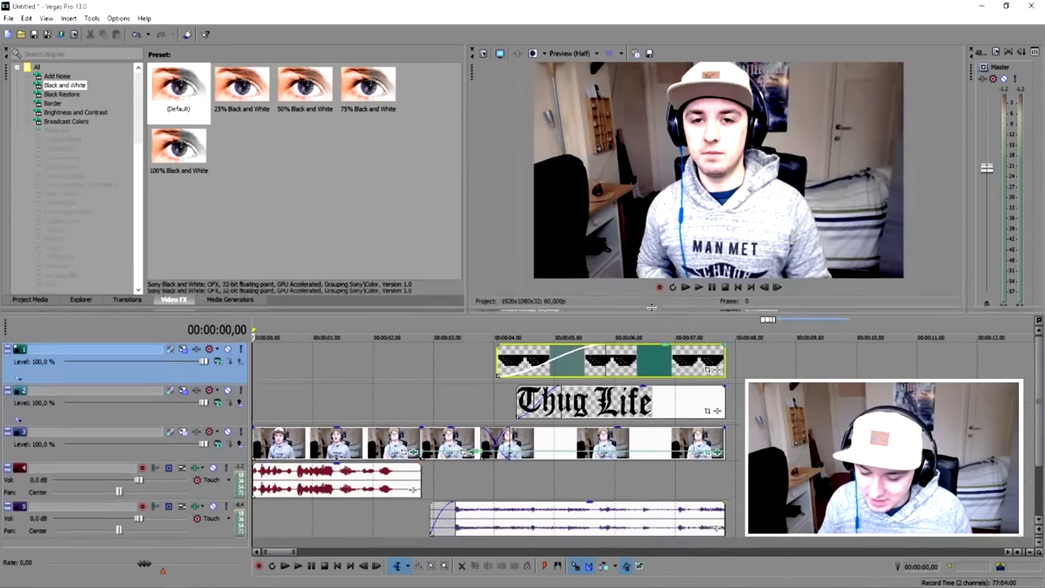
pyautogui.moveTo(652, 308); pyautogui.dragTo(656, 303)
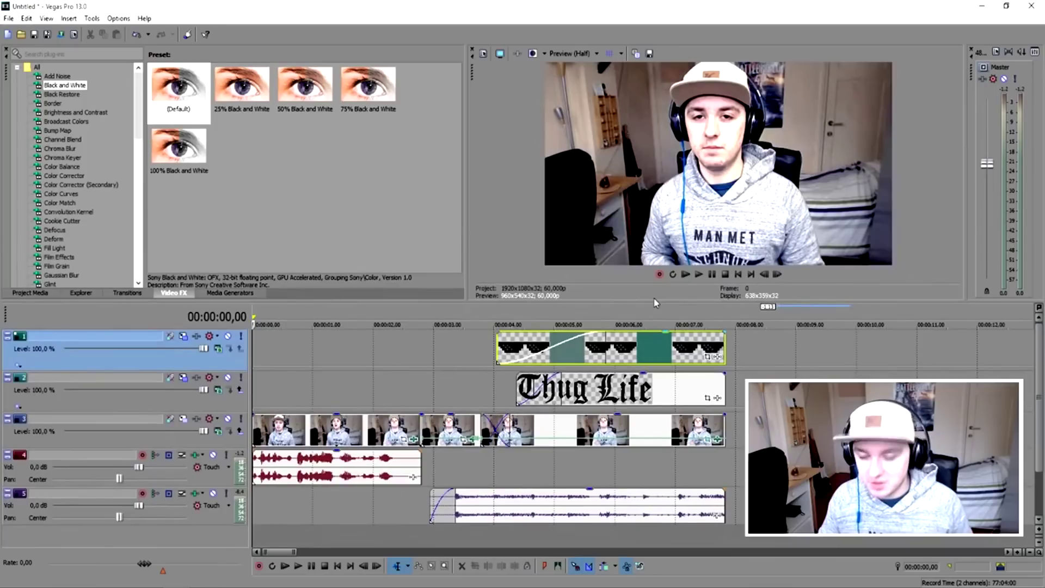